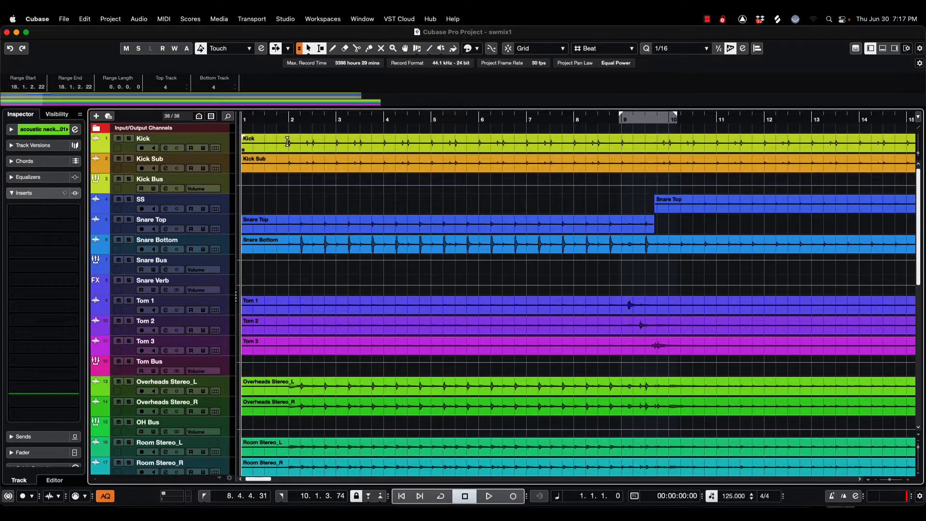
- Delete the first bar across all tracks, from Kick to lead vox, and play the project from the start
drag(287, 141, 240, 476)
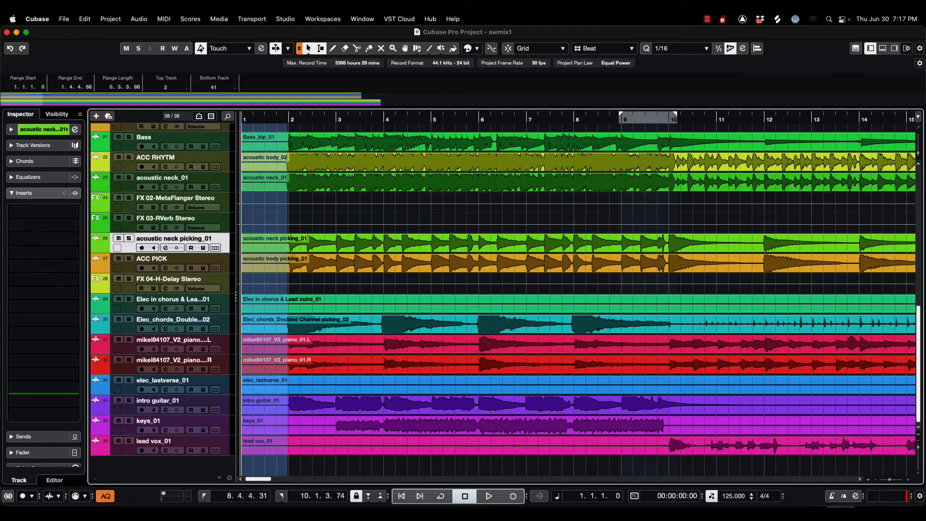
key(Delete)
key(space)
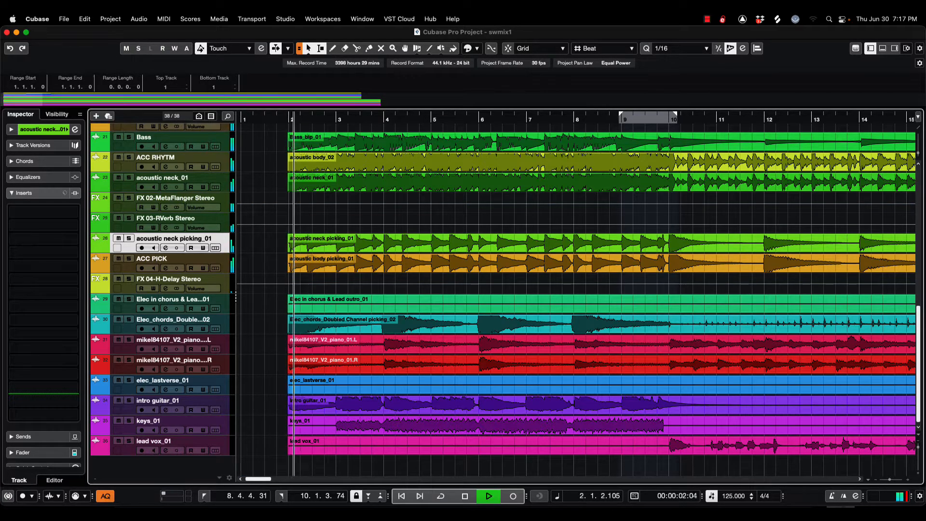
key(space)
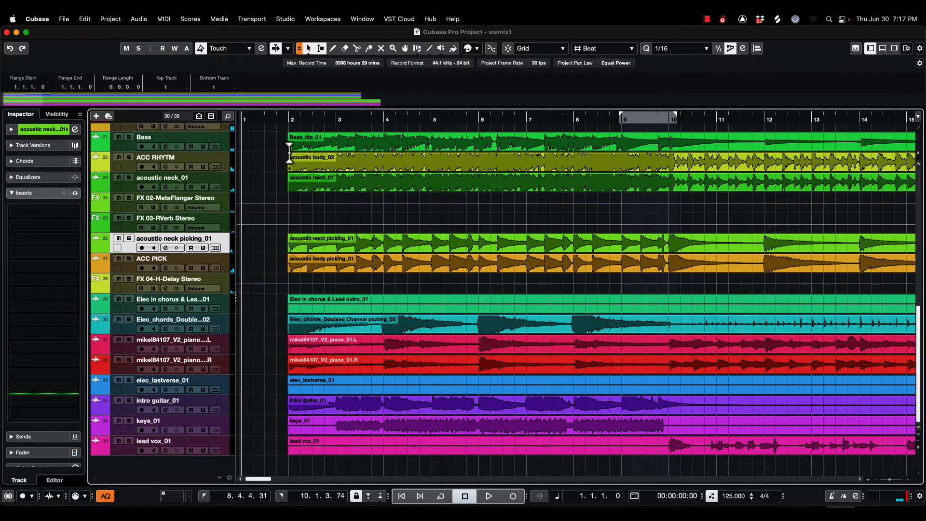
- Extend the starts of the ACC RHYTM, acoustic neck, Elec_chords, piano L/R and intro guitar clips slightly before bar 2 and check playback
drag(289, 169, 285, 189)
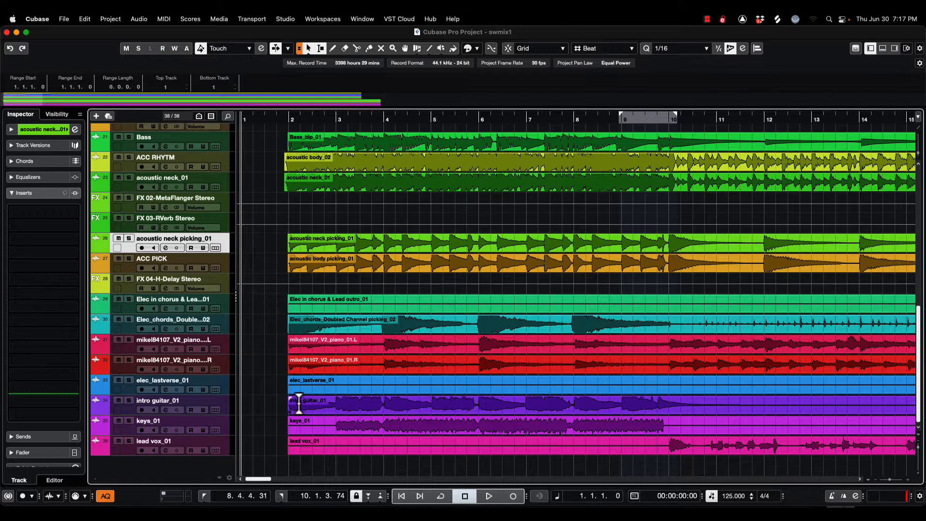
scroll(280, 332, up, 10)
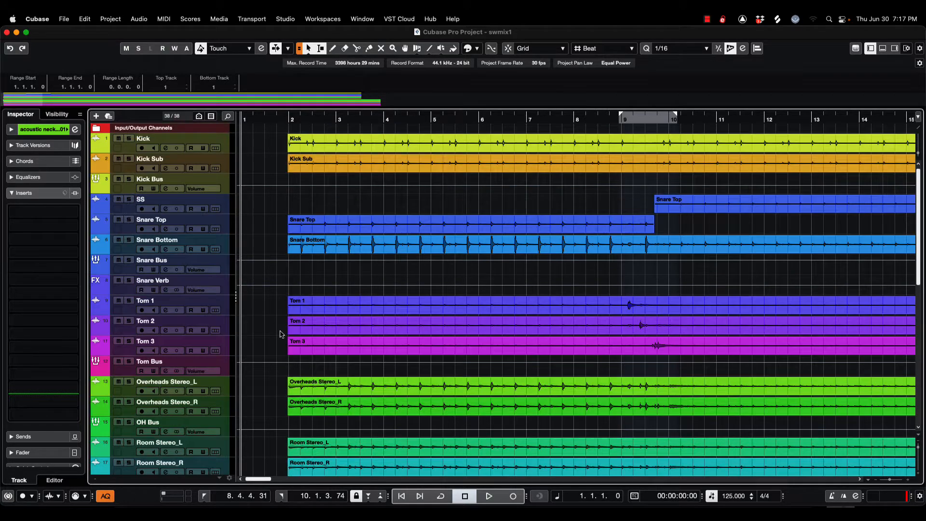
drag(290, 171, 286, 151)
scroll(313, 361, down, 15)
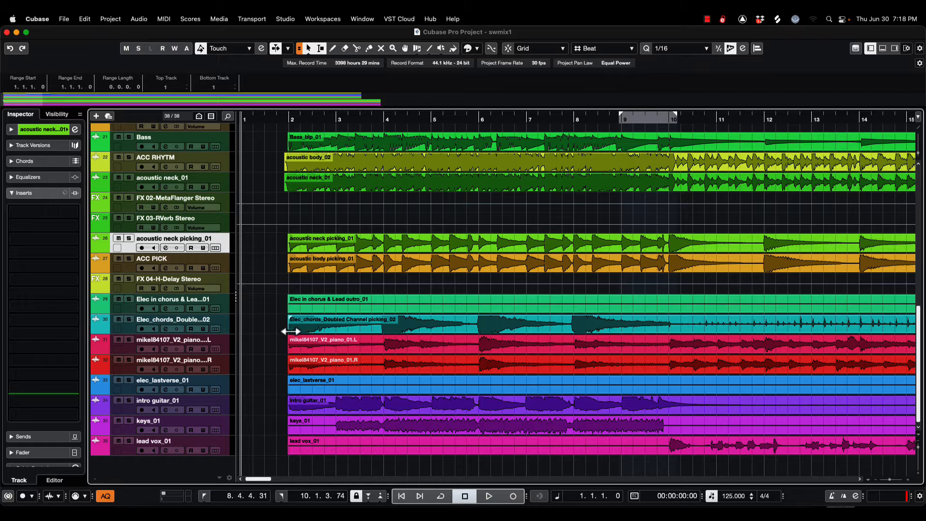
drag(287, 332, 289, 410)
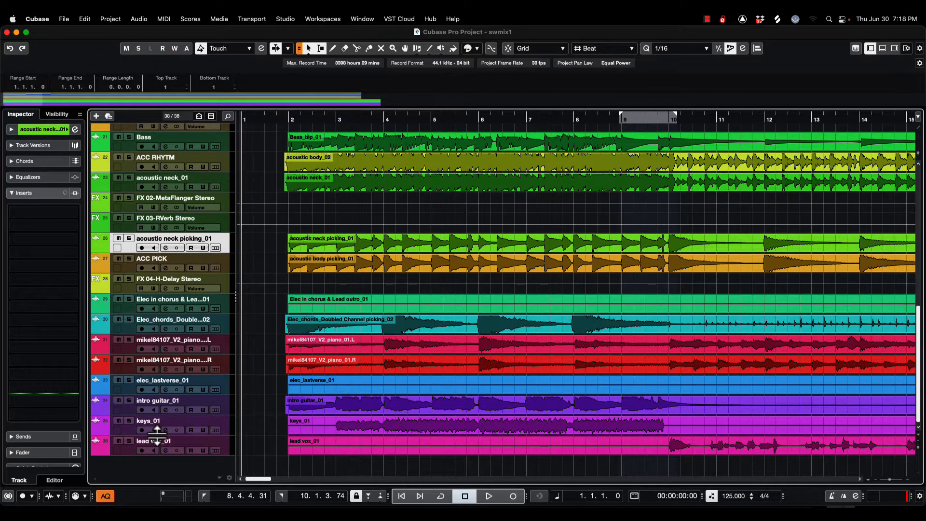
key(space)
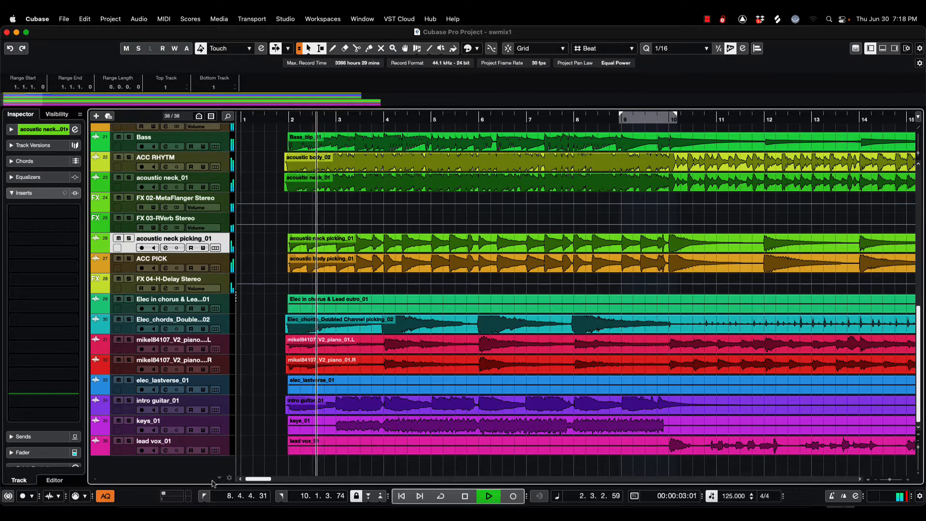
key(space)
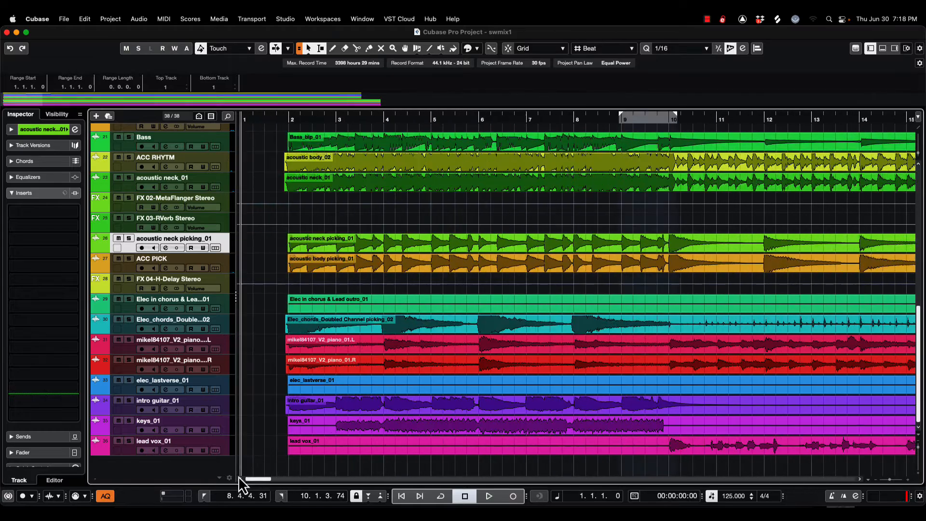
- Open the MixConsole, bring the channels through Stereo Out into view and close the floating transport bar
key(F3)
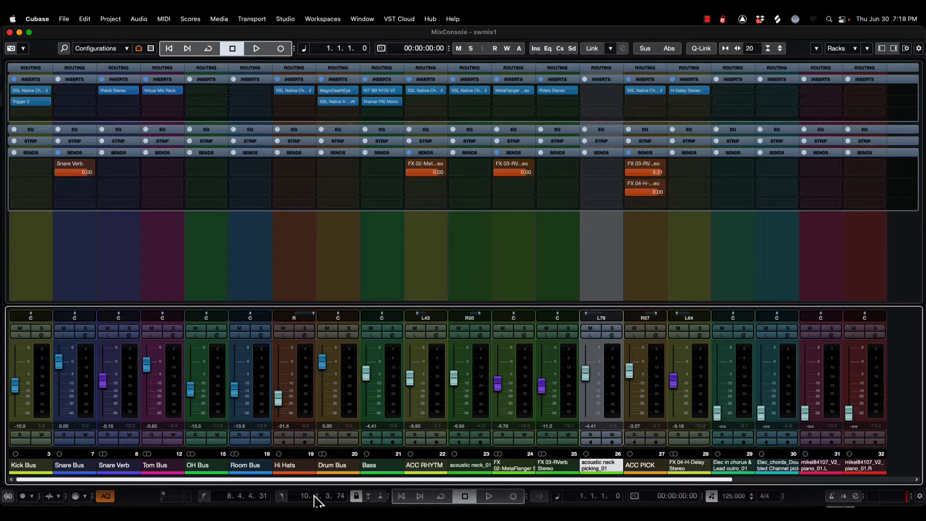
key(F3)
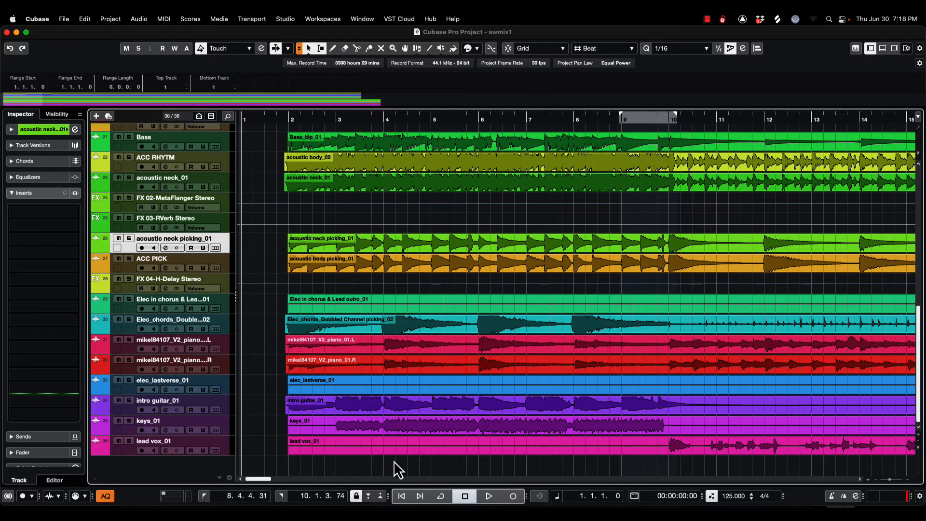
scroll(361, 389, up, 10)
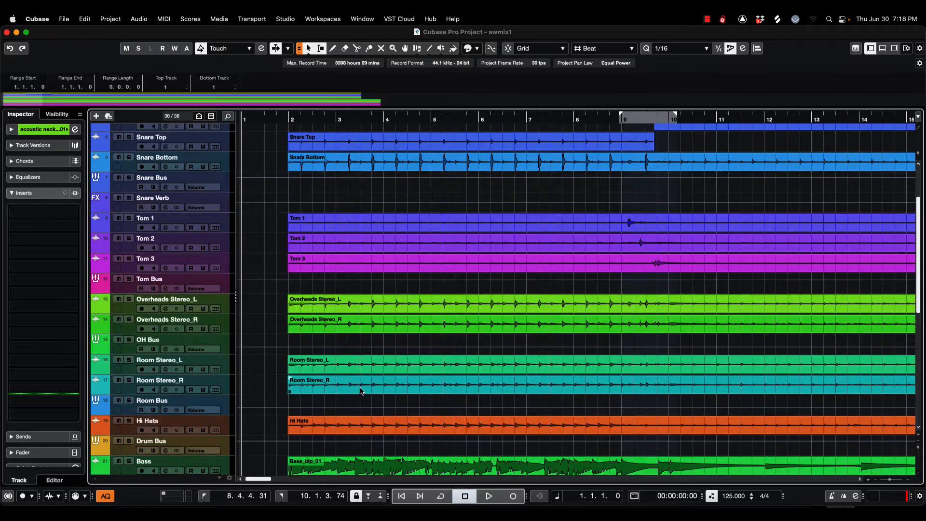
scroll(360, 390, down, 10)
key(F3)
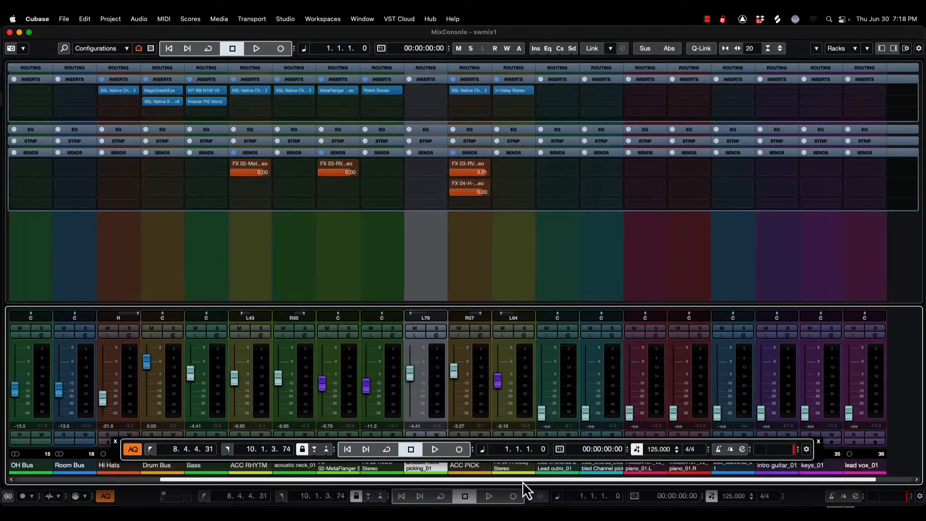
drag(523, 480, 640, 487)
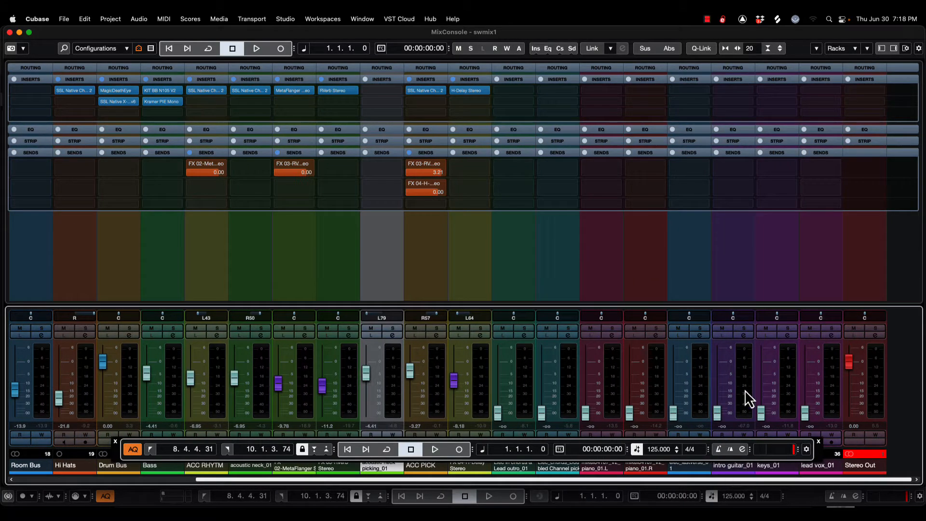
click(115, 441)
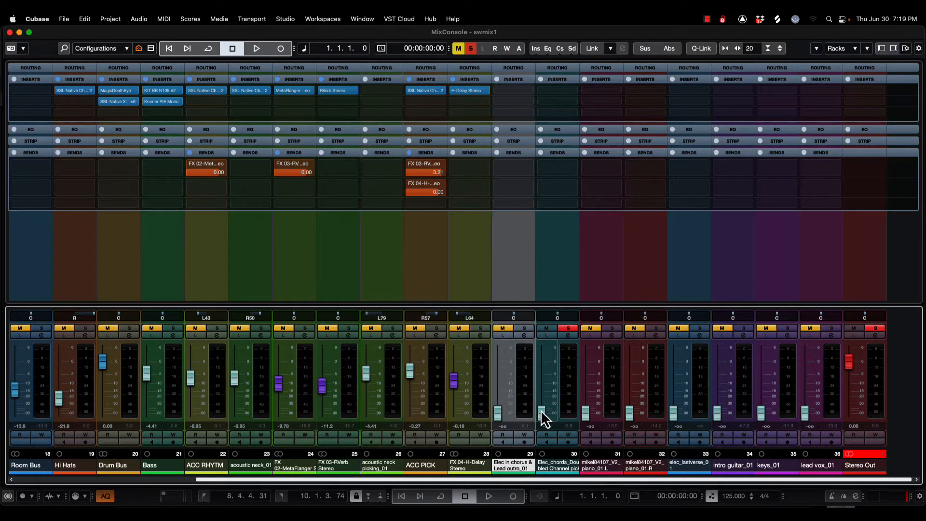
- Play the soloed Elec_chords Doubled Channel and raise its fader to -8.70 dB
key(space)
drag(542, 408, 541, 380)
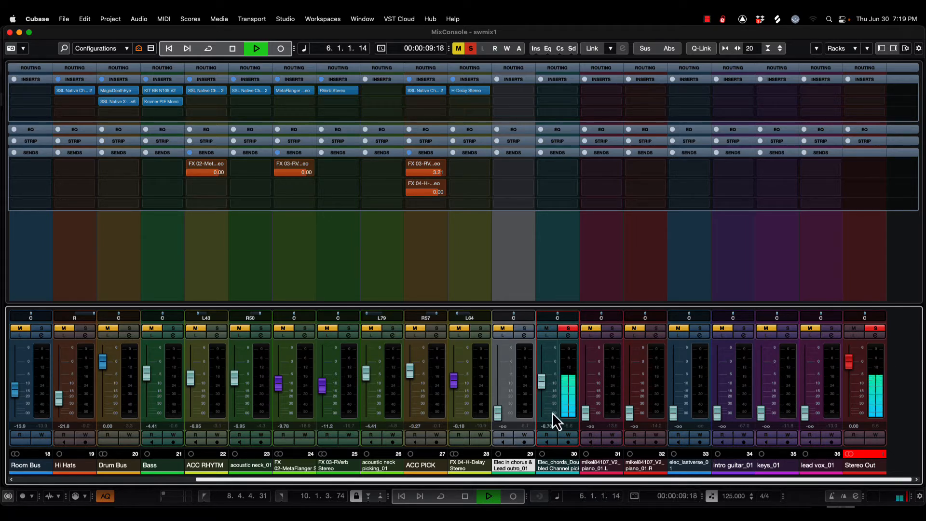
key(space)
- Reorder the Elec in chorus & Lead outro track below Elec_chords and play from bar 2
key(F3)
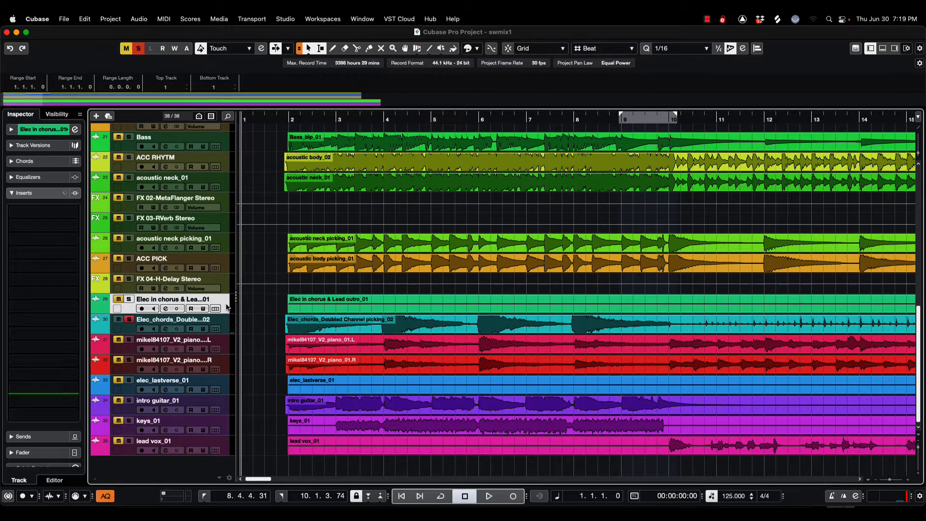
drag(226, 300, 227, 297)
click(287, 117)
key(space)
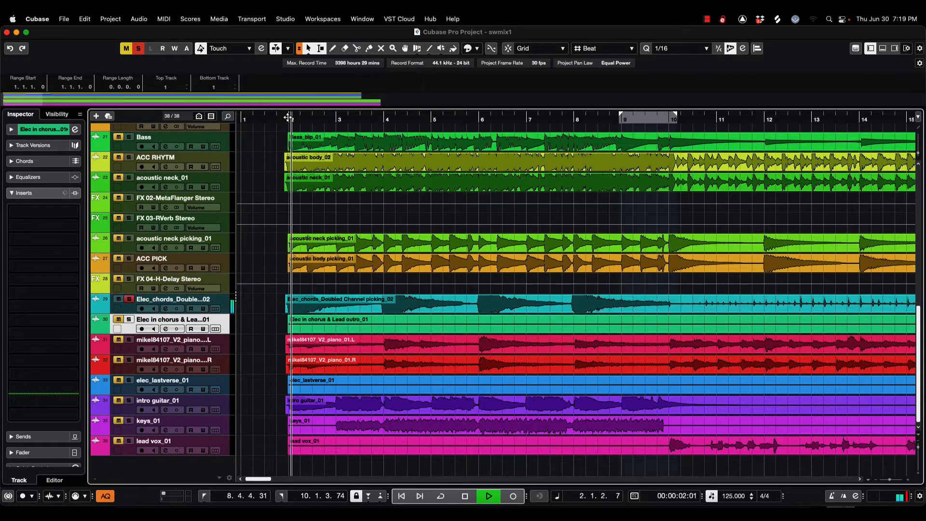
key(F2)
key(F2)
- Insert SSL Native Channel Strip 2 in the first insert slot of the Elec_chords mixer channel
key(F3)
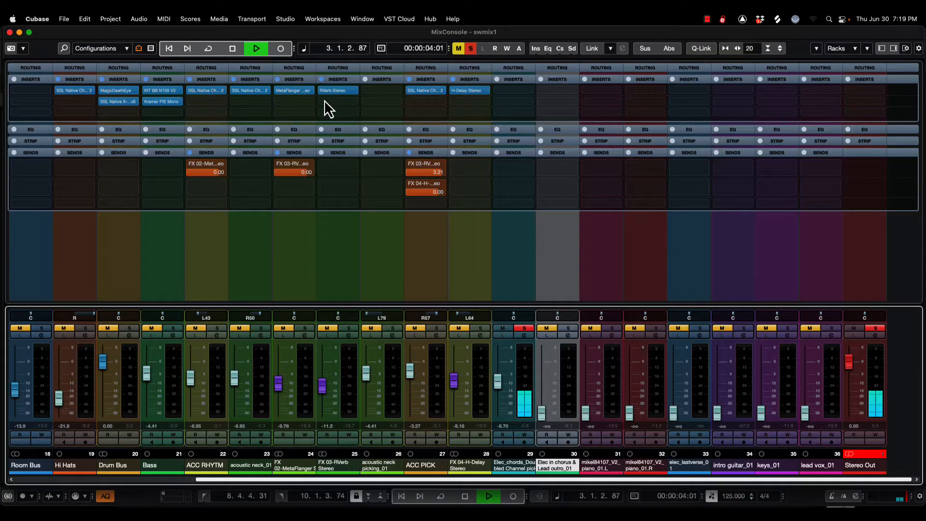
key(space)
click(526, 93)
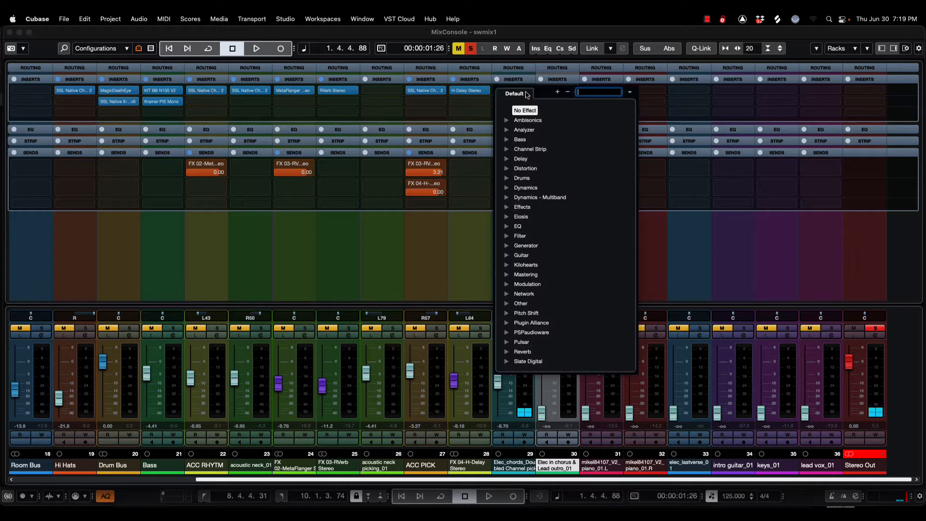
text(ssl)
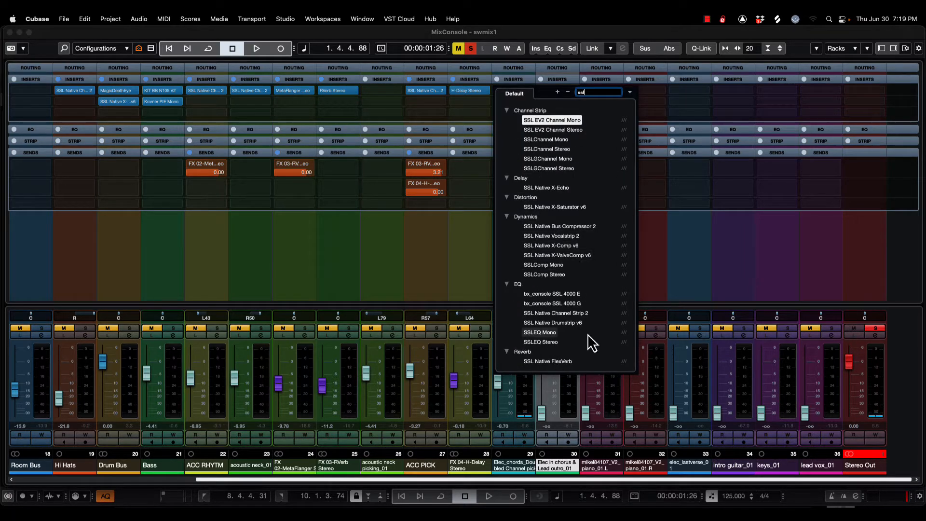
click(557, 312)
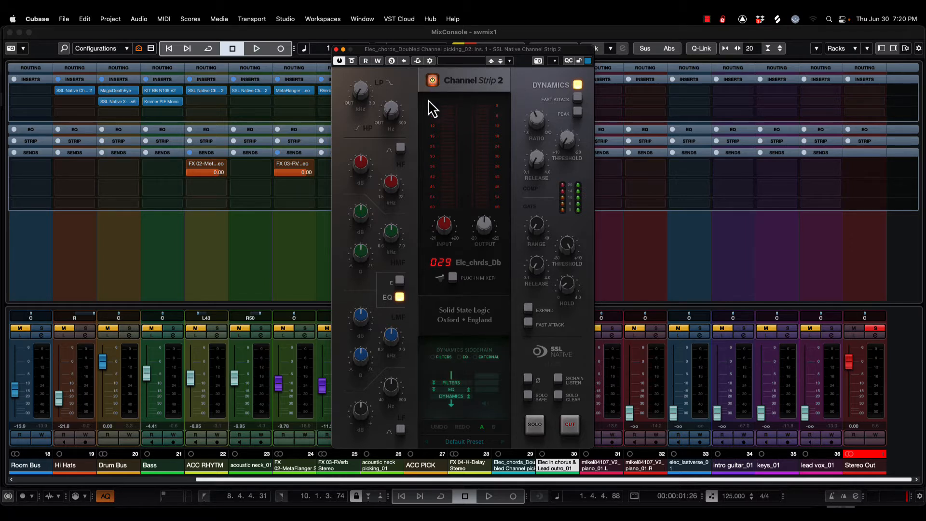
- Try sweeping the channel strip's high-pass filter frequency while the Elec_chords part plays
key(space)
drag(392, 112, 407, 77)
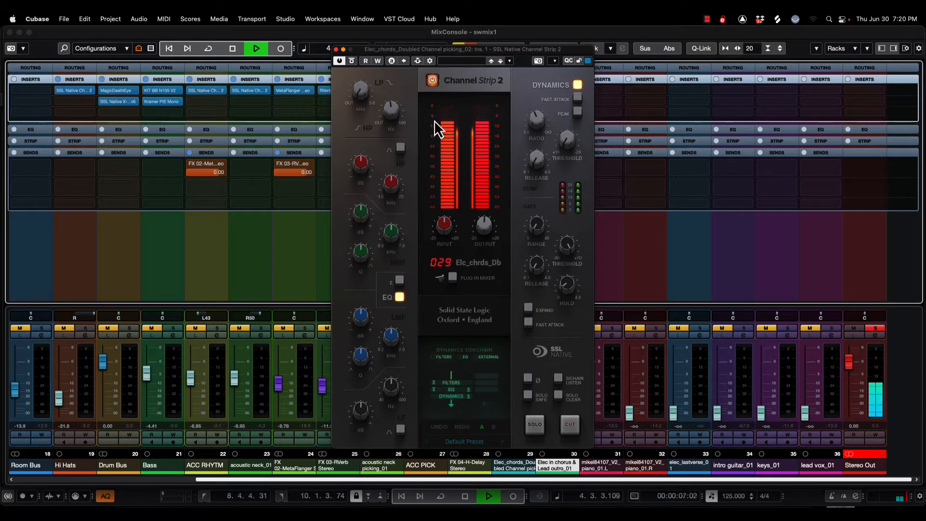
key(space)
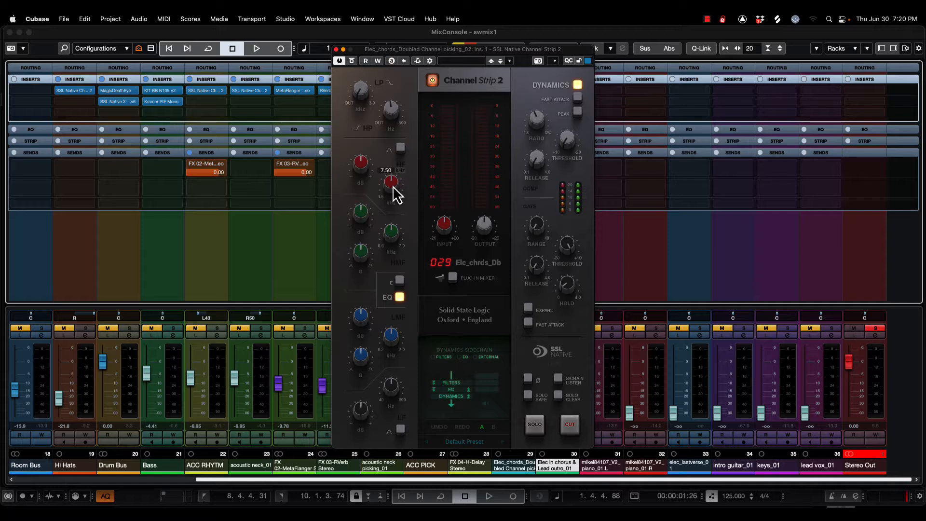
- Boost the channel strip's HF band slightly while adjusting its frequency during playback
key(space)
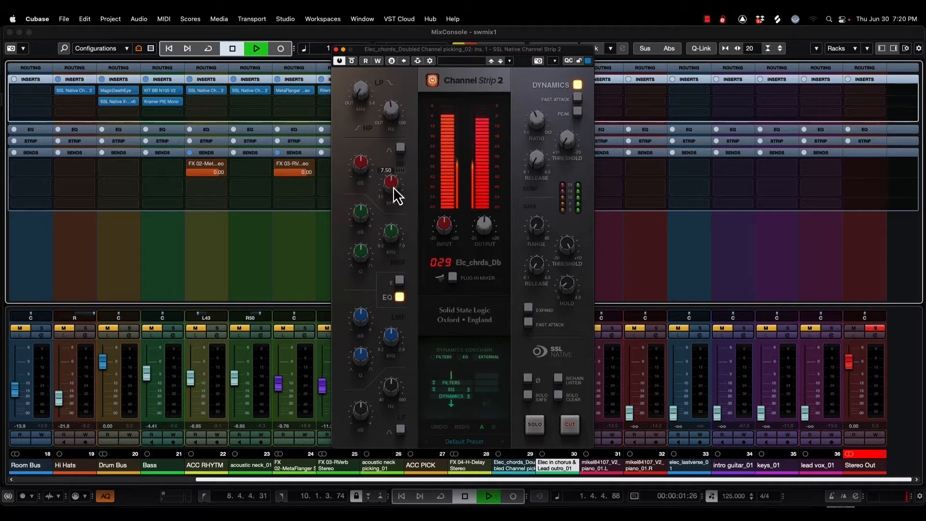
drag(392, 186, 388, 158)
drag(389, 190, 355, 182)
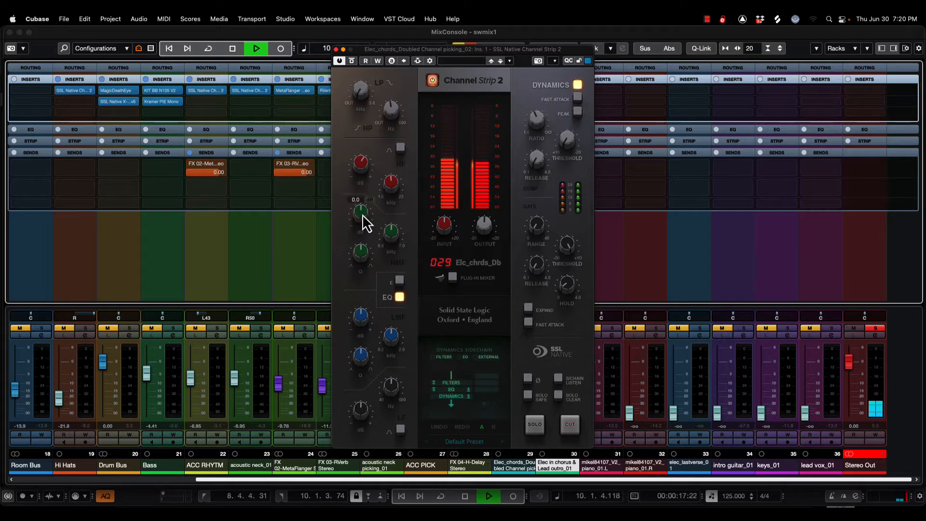
- Set the HMF gain to 3.9 dB with a slightly higher frequency, and the LMF gain to -4.6 dB
mouse_move(363, 221)
mouse_down()
mouse_move(365, 206)
mouse_move(353, 222)
mouse_move(355, 209)
mouse_up()
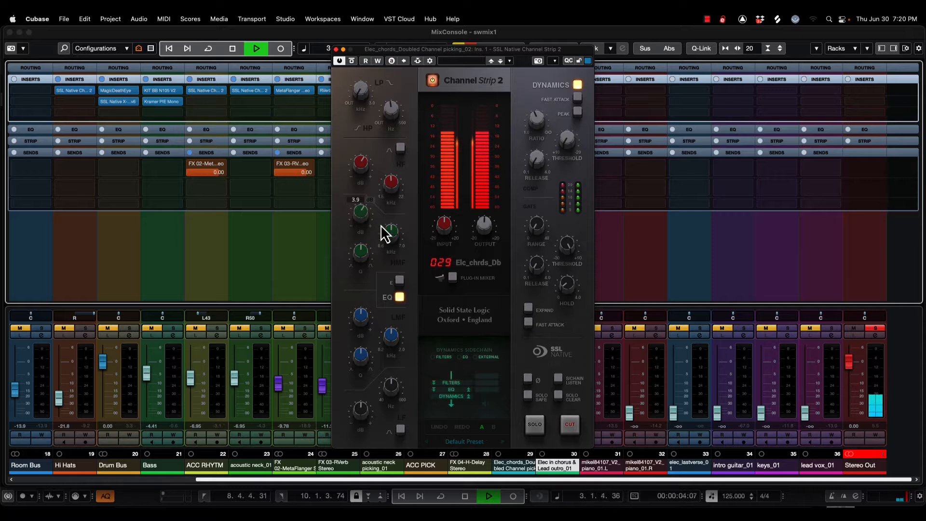
drag(390, 233, 393, 223)
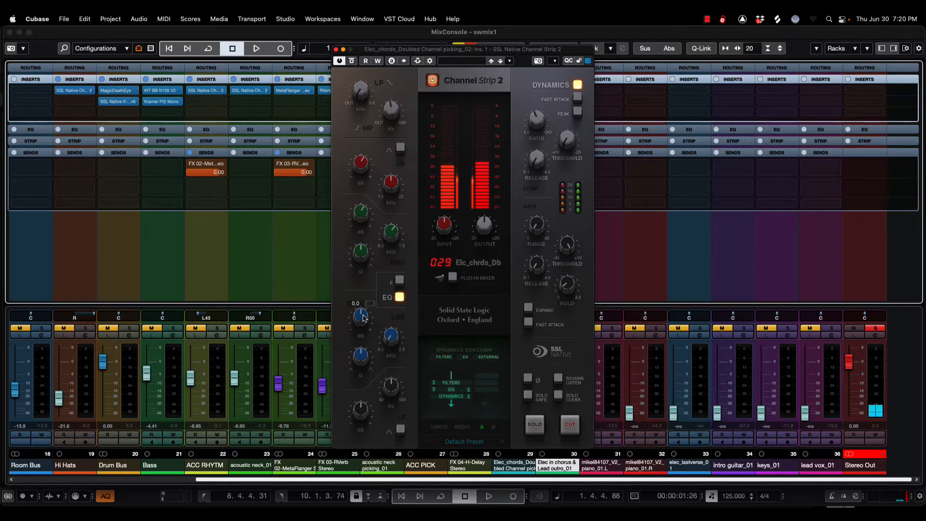
mouse_move(361, 320)
mouse_down()
mouse_move(363, 369)
mouse_move(362, 332)
mouse_up()
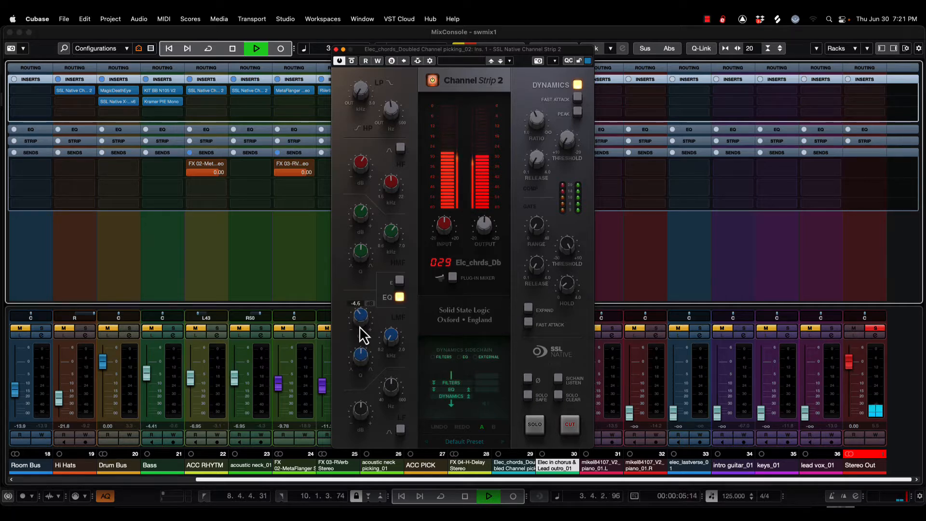
key(space)
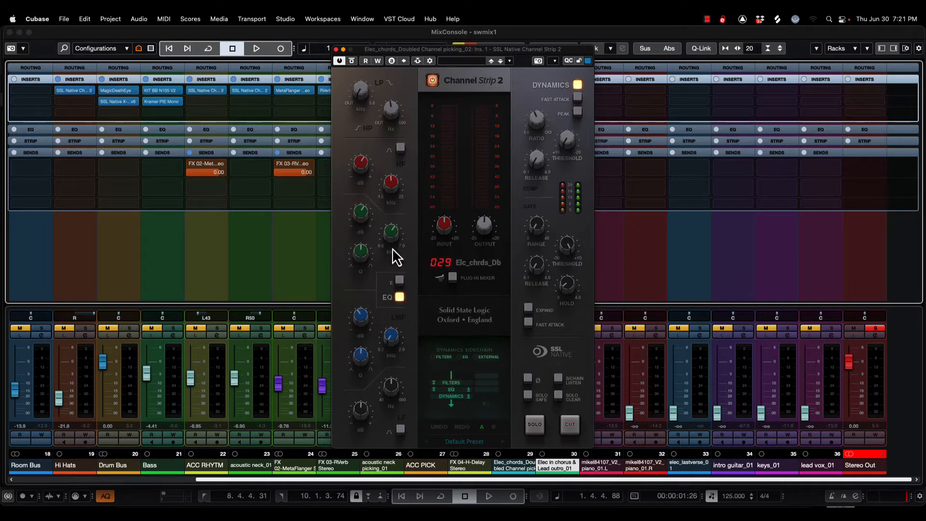
- Set the compressor threshold to 4.4 while listening to the Elec_chords part, and close the channel strip window
mouse_move(391, 245)
key(space)
mouse_move(565, 135)
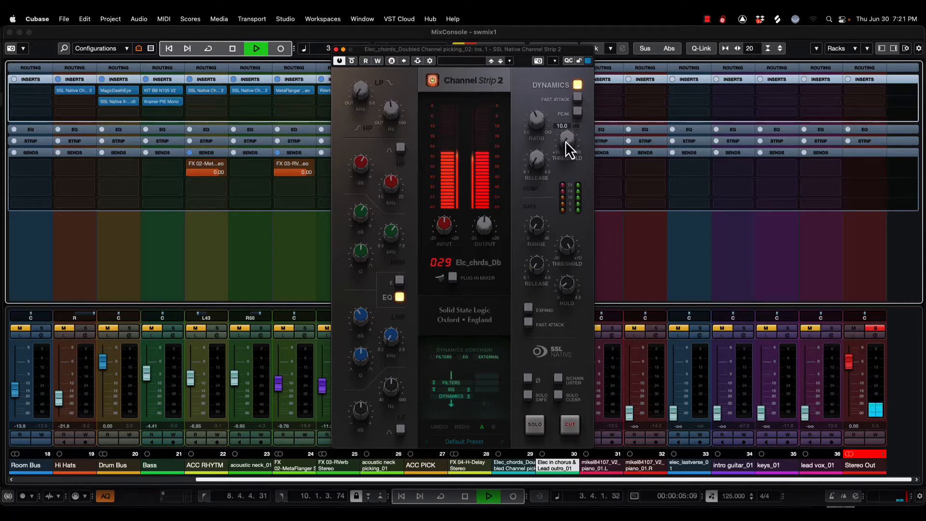
drag(565, 141, 563, 108)
drag(568, 100, 567, 126)
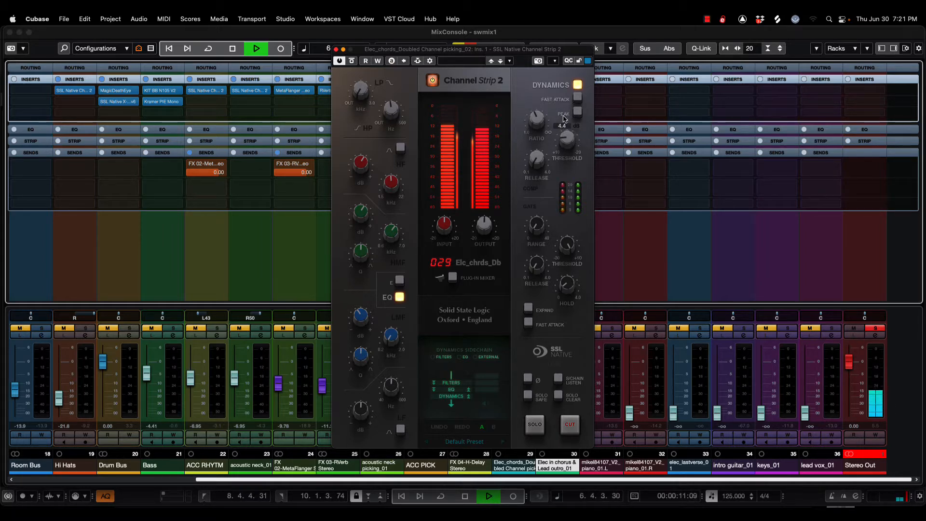
mouse_move(535, 123)
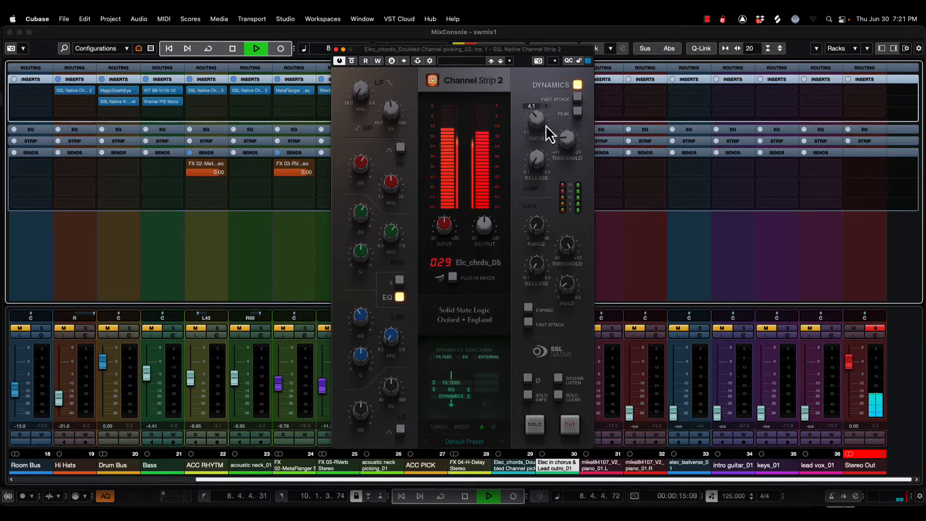
mouse_move(570, 142)
key(space)
key(space)
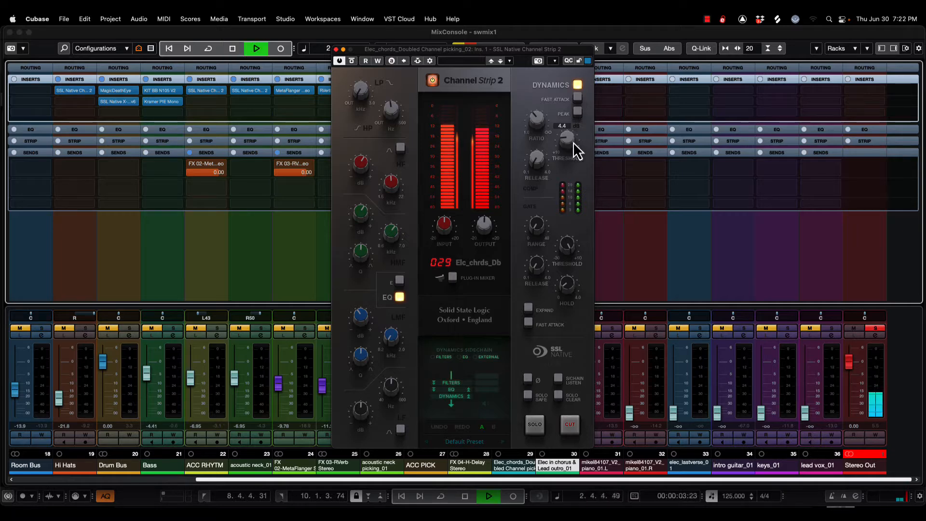
key(space)
click(337, 50)
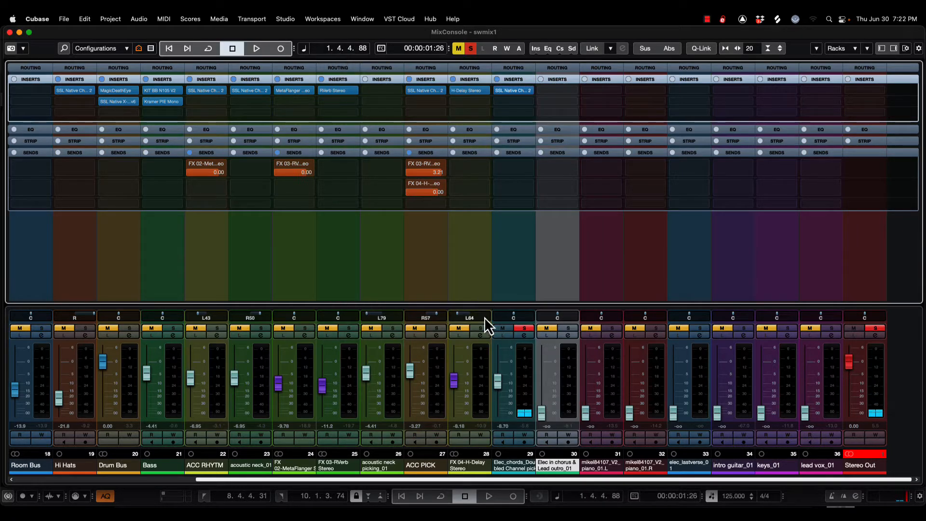
- Unsolo the Elec_chords channel, then set its level to -6.71 dB and pan it to R36 against the full mix
click(525, 328)
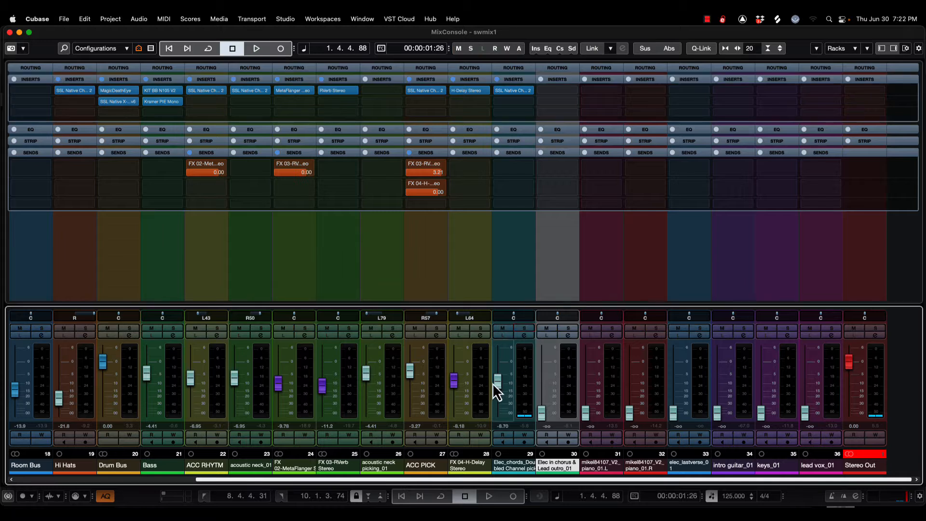
key(space)
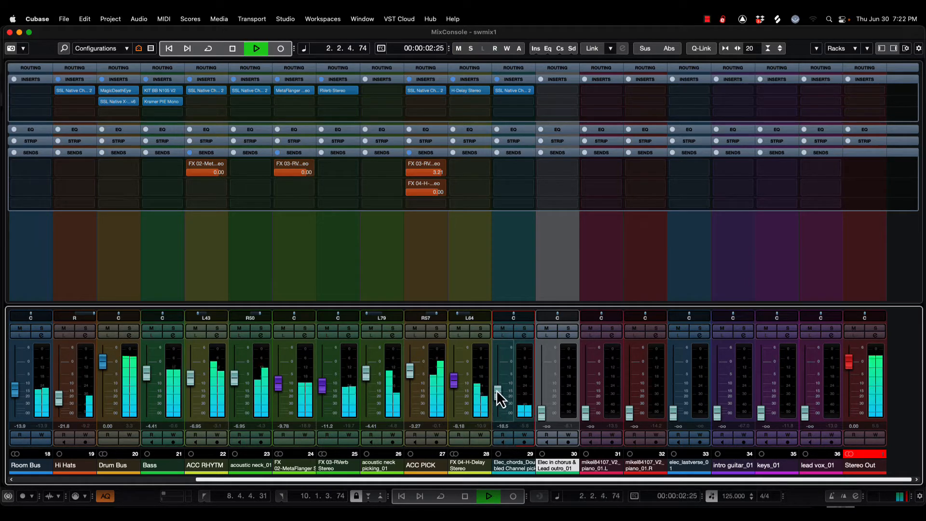
mouse_move(496, 390)
mouse_down()
mouse_move(492, 367)
mouse_move(497, 383)
mouse_up()
drag(515, 315, 522, 316)
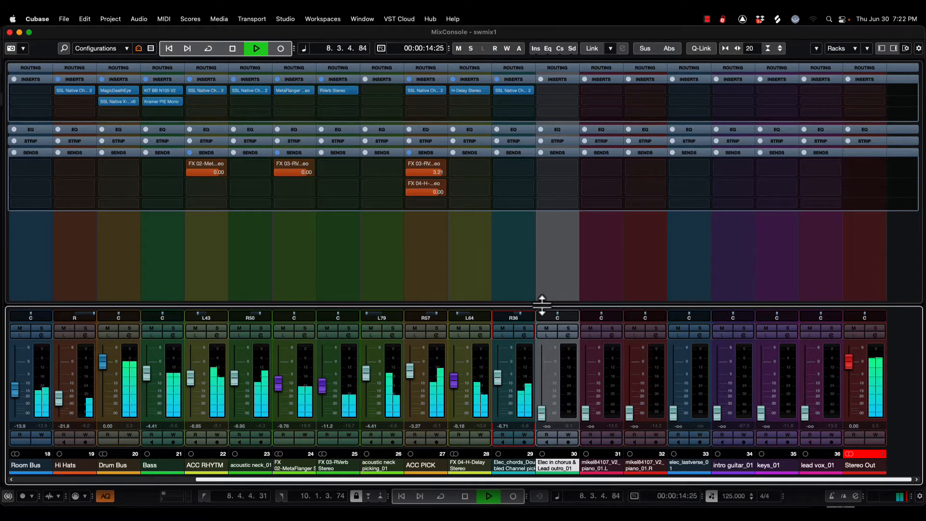
- Enlarge the mixer's fader section and save the project after replaying the mix from the start
drag(542, 303, 546, 245)
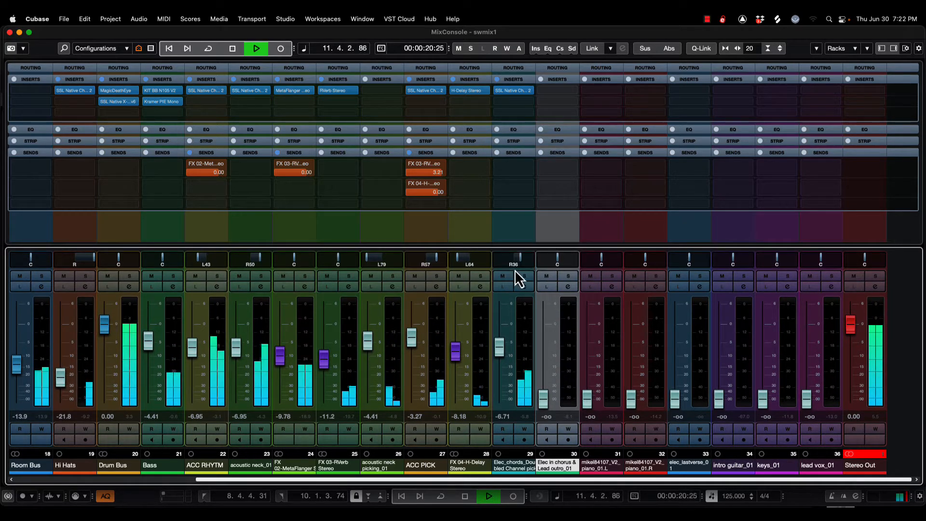
key(space)
key(space)
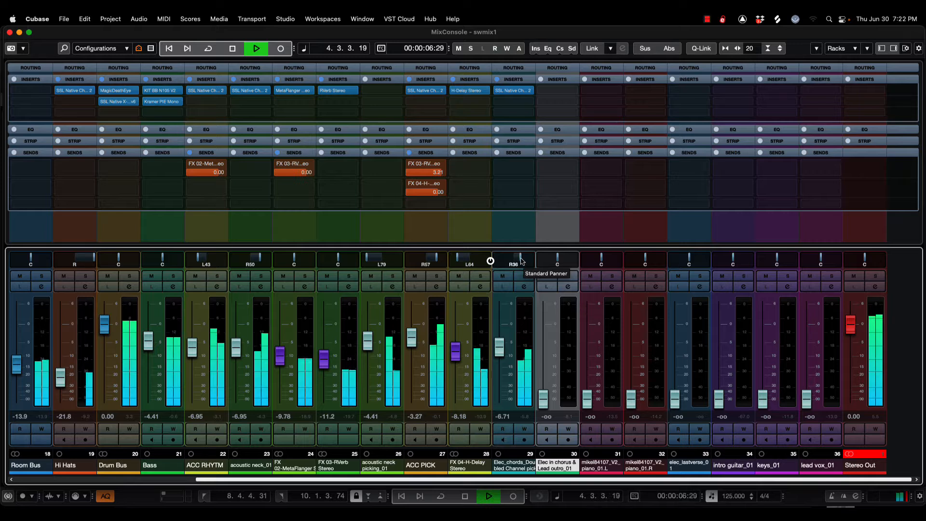
key(space)
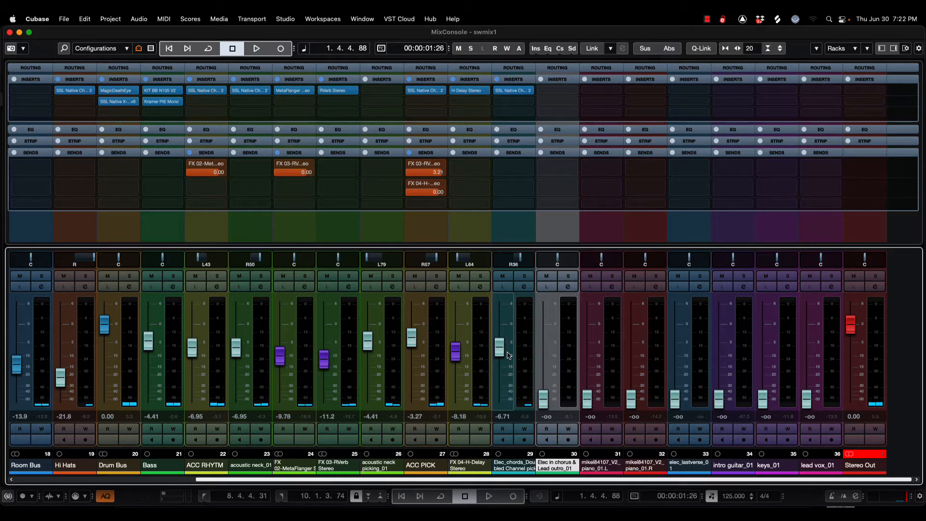
key(super+s)
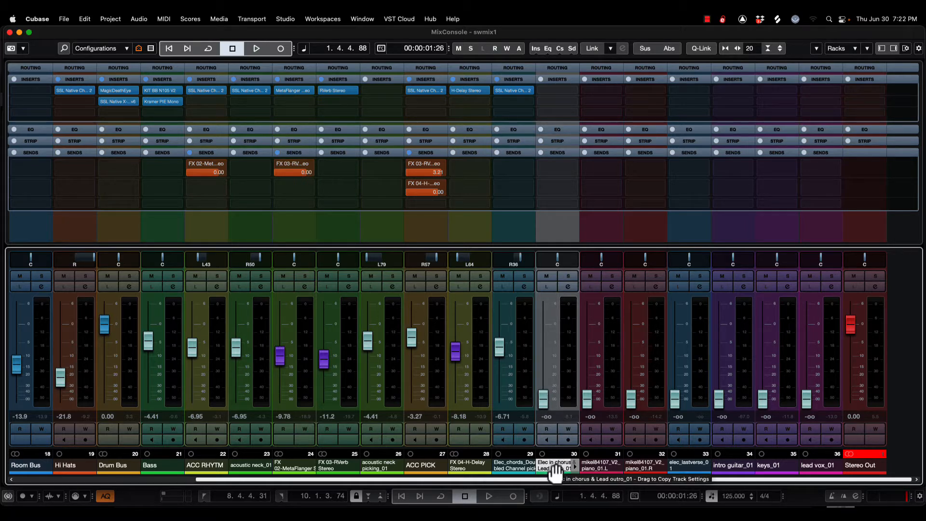
- Solo the Elec in chorus & Lead outro_01 track and play it from just before its entry at bar 34
click(568, 276)
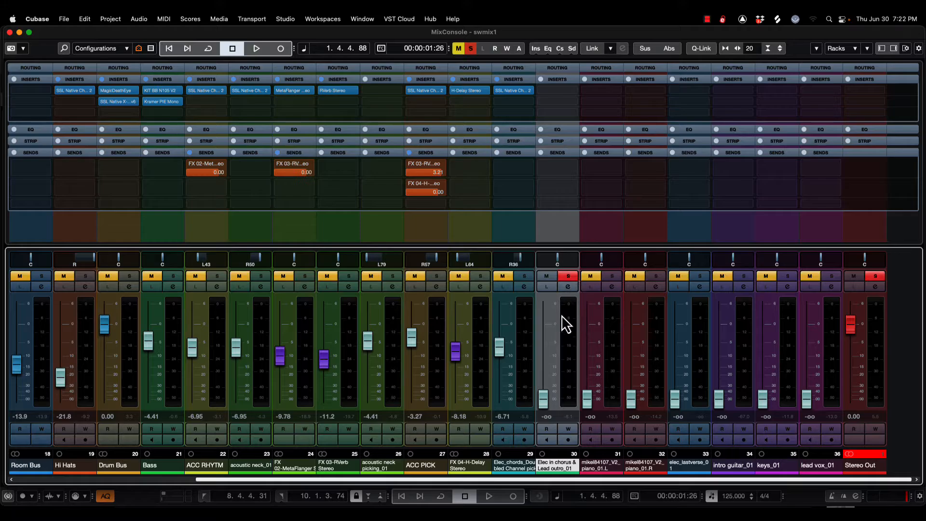
key(F3)
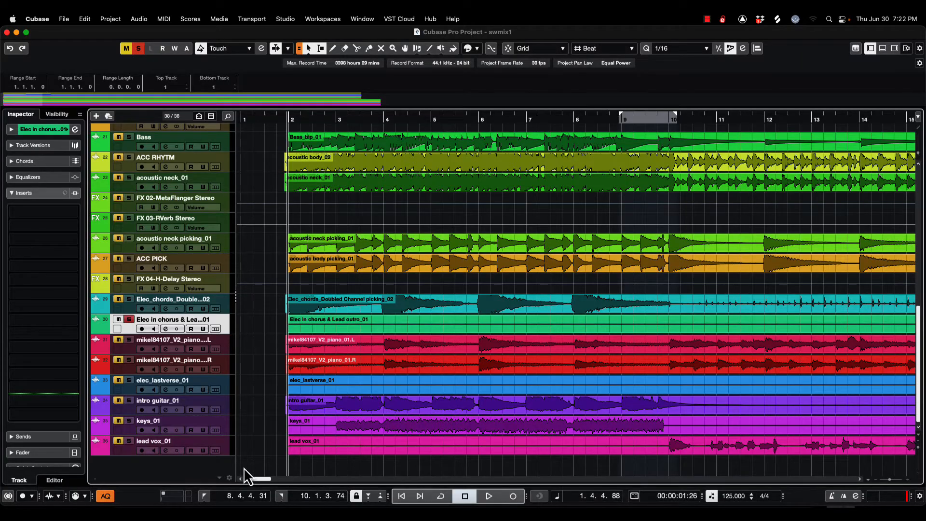
drag(257, 478, 322, 484)
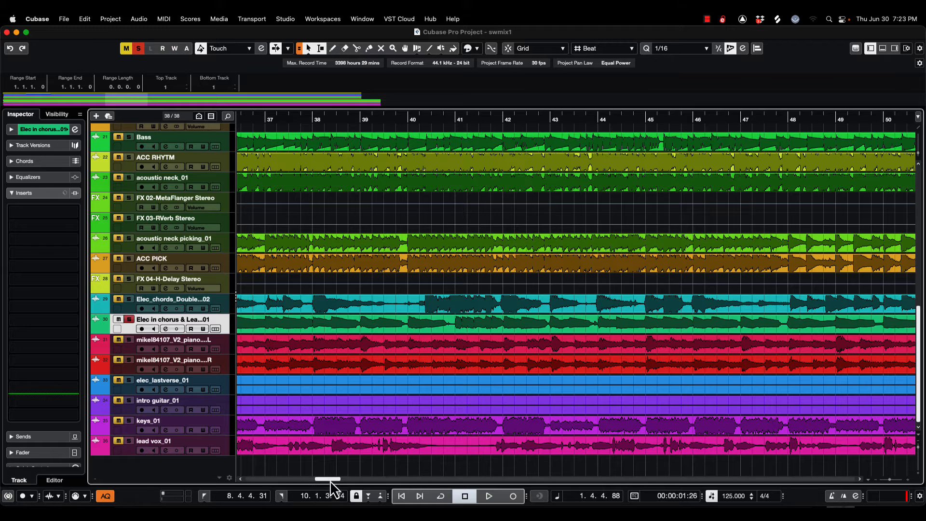
scroll(334, 479, left, 6)
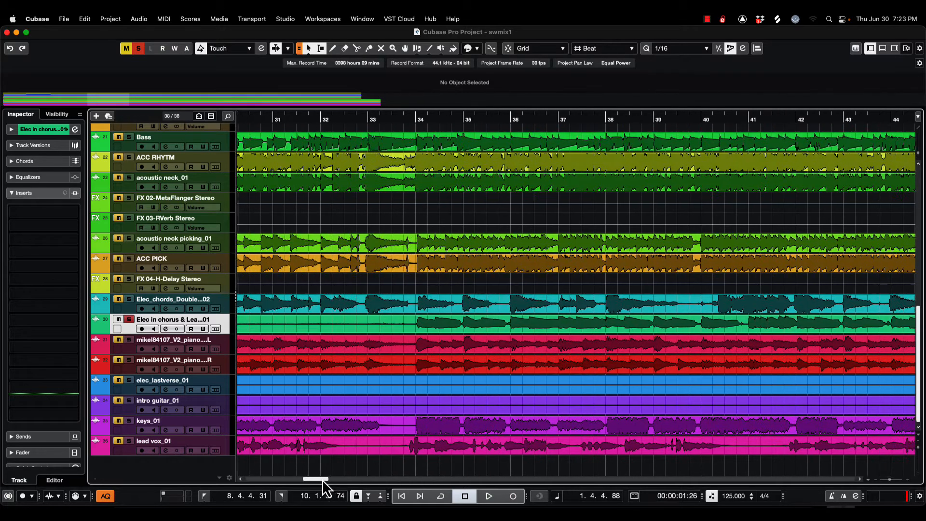
click(391, 119)
key(space)
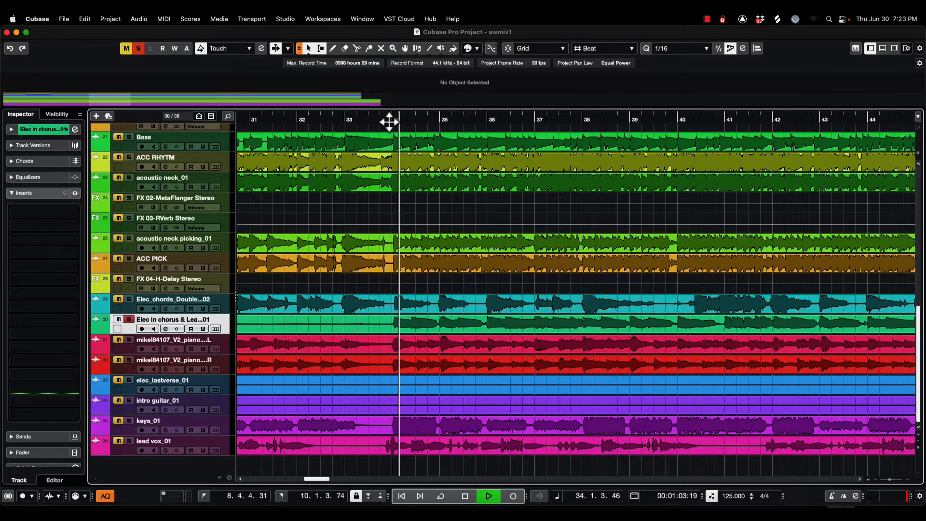
- Raise the Elec in chorus & Lead outro_01 level to -9.30 dB and pan it to L45 during playback
key(F3)
drag(548, 404, 542, 353)
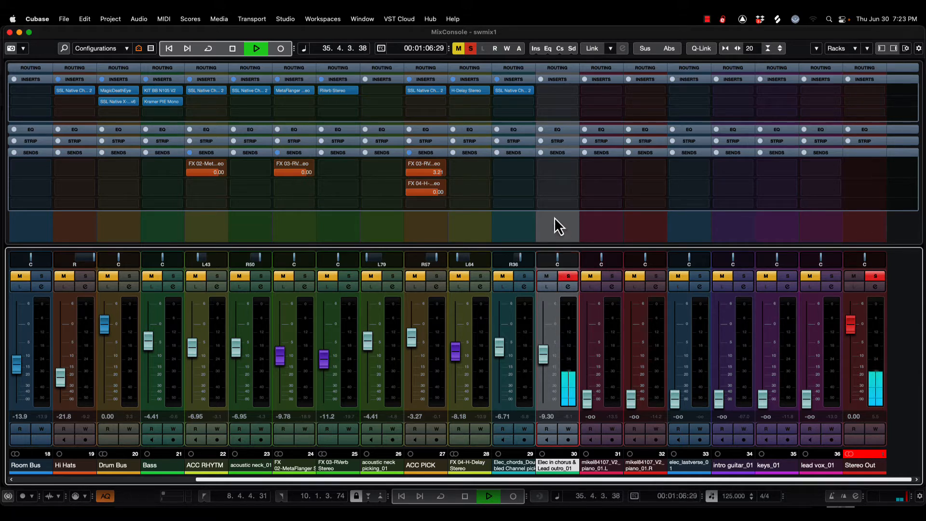
mouse_move(557, 256)
mouse_down()
mouse_move(536, 256)
mouse_move(548, 262)
mouse_up()
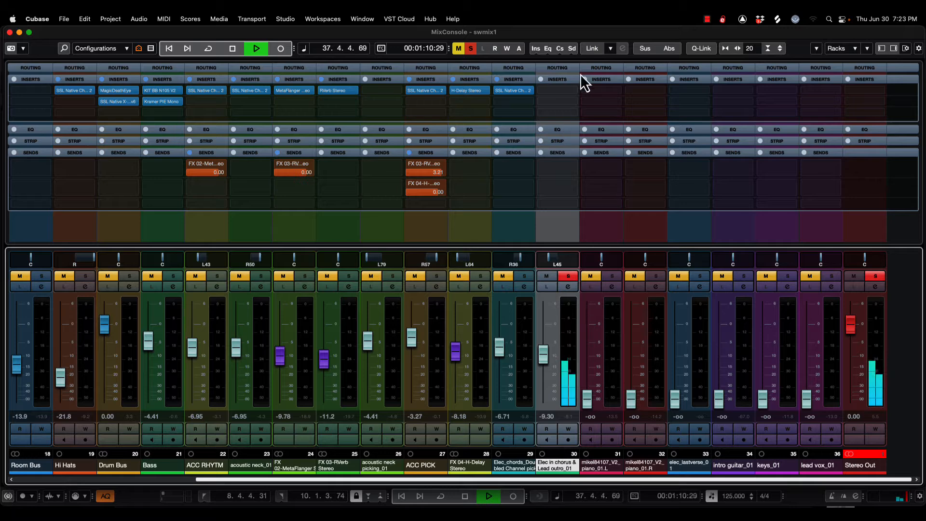
key(space)
- Insert SSL Native Channel Strip 2 on the Elec in chorus & Lead outro_01 channel
click(573, 88)
text(sssl)
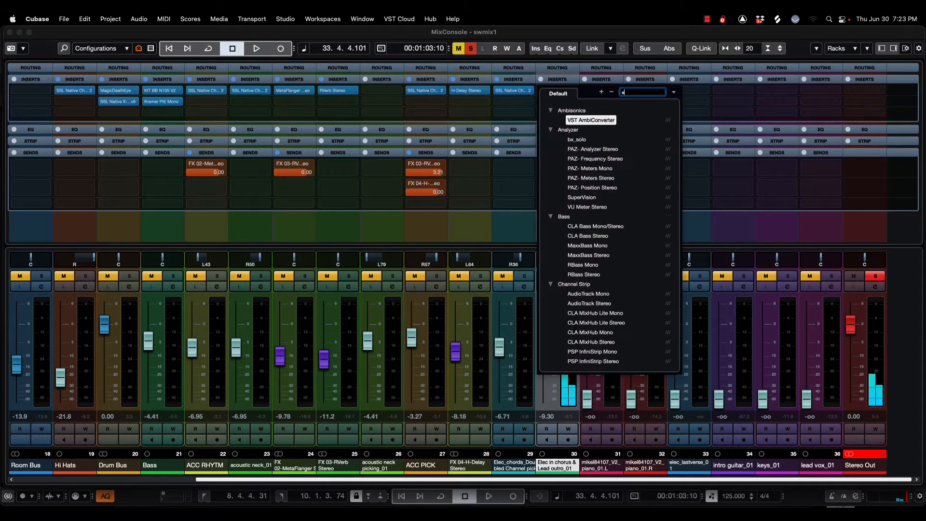
key(BackSpace)
key(BackSpace)
key(BackSpace)
text(l)
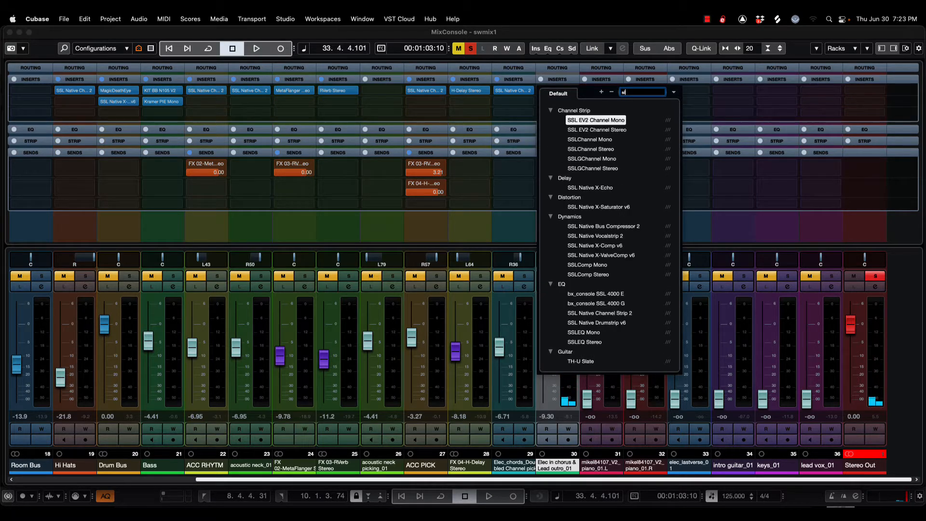
key(BackSpace)
text(sl)
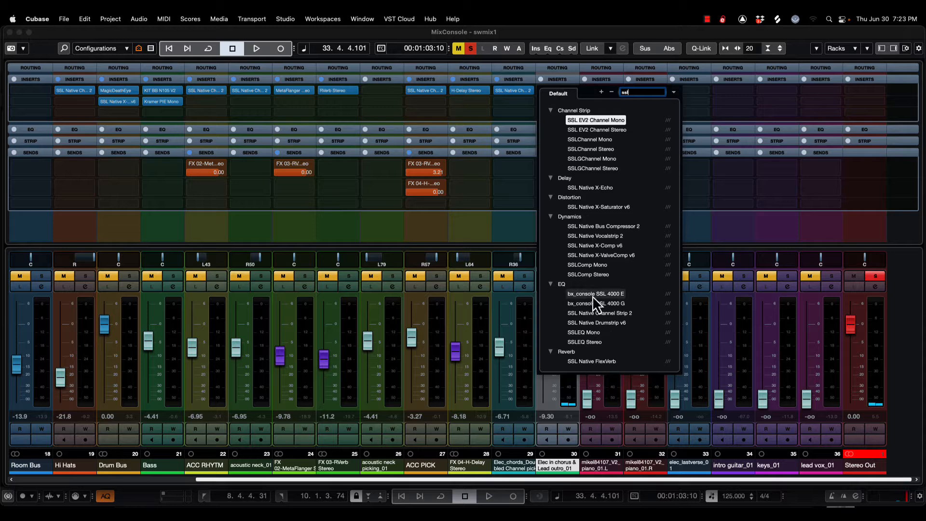
click(586, 313)
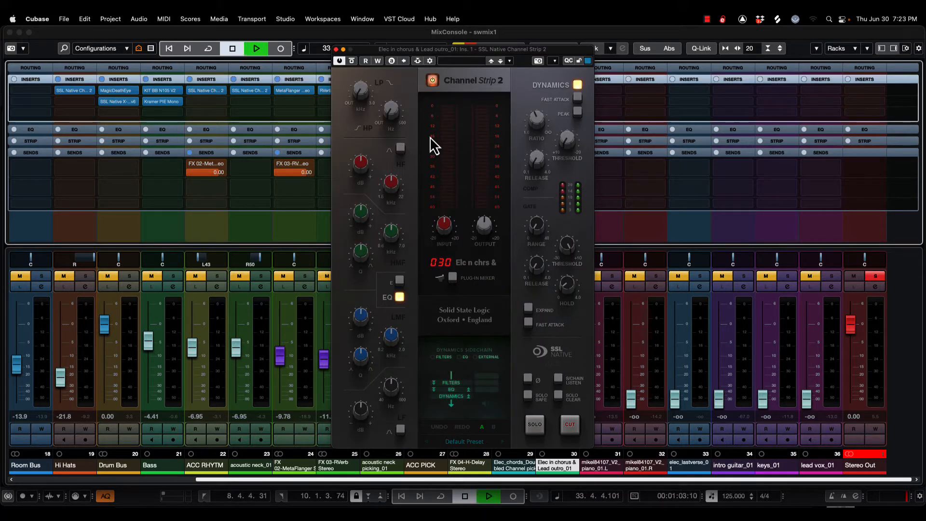
- Set the channel strip's high-pass filter to 170.8 Hz and the HMF gain to 4.6 dB, adjusting the HMF frequency during playback
key(space)
mouse_move(397, 49)
mouse_down()
mouse_move(519, 67)
mouse_move(381, 56)
mouse_up()
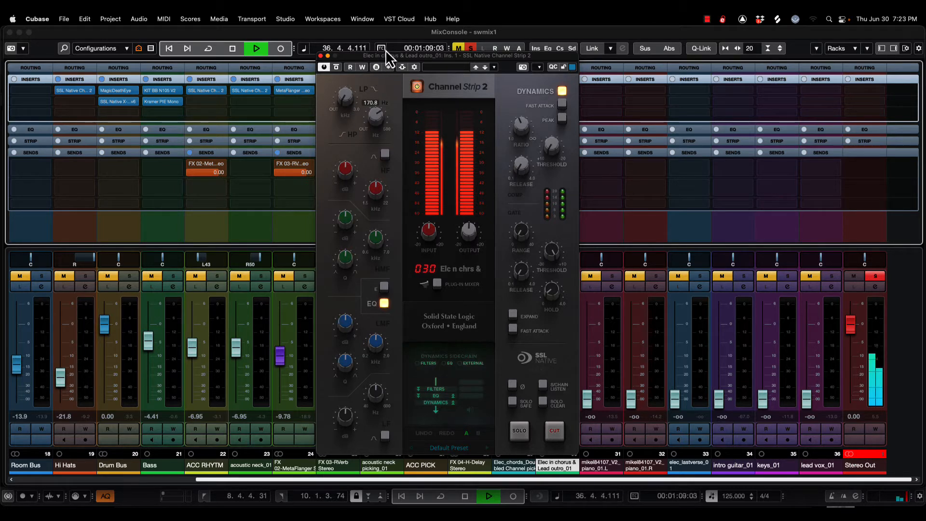
drag(341, 225, 348, 207)
drag(378, 243, 344, 228)
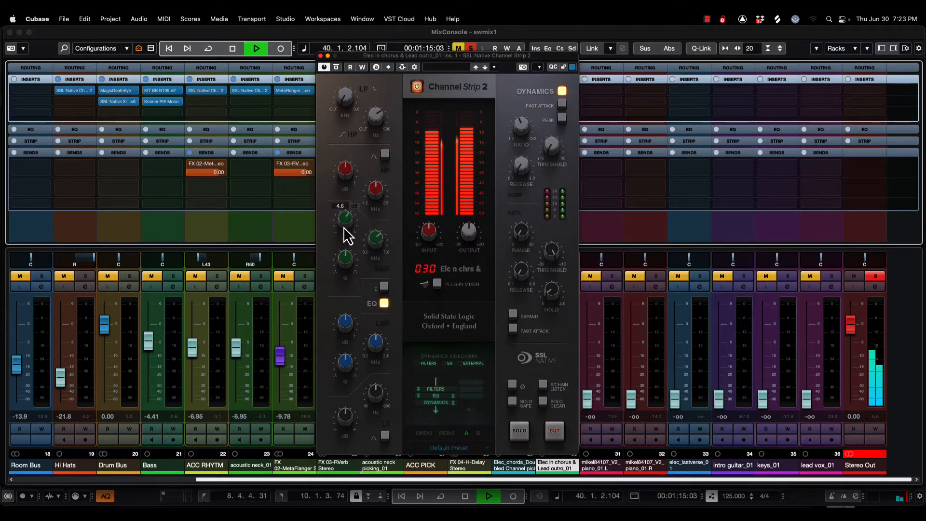
- Switch the HF band to a bell curve and adjust its gain during playback, then close the channel strip window
click(384, 155)
mouse_move(344, 171)
mouse_down()
mouse_move(351, 154)
mouse_move(339, 204)
mouse_move(345, 168)
mouse_move(351, 186)
mouse_up()
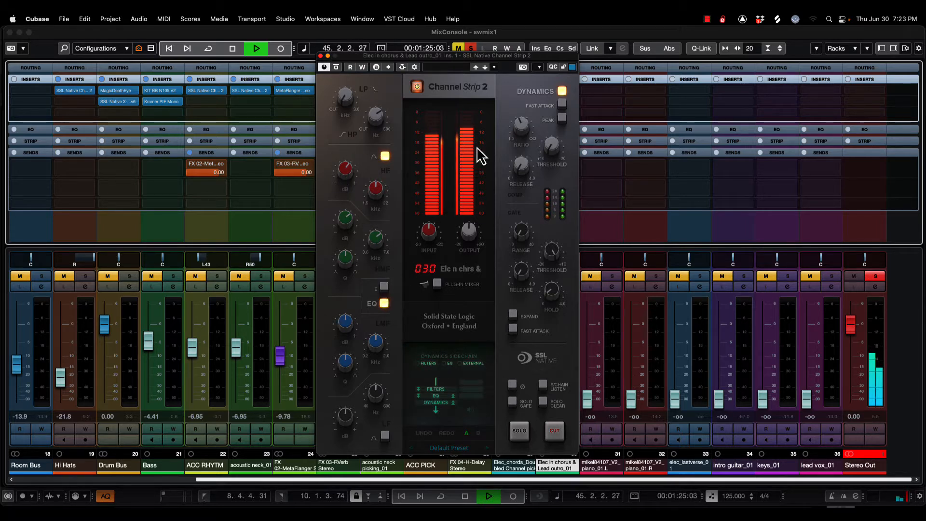
key(space)
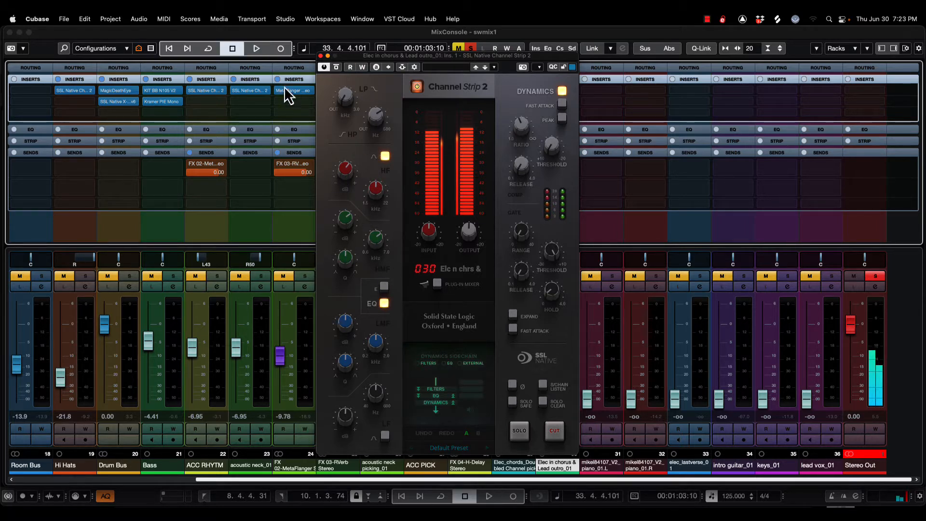
click(320, 56)
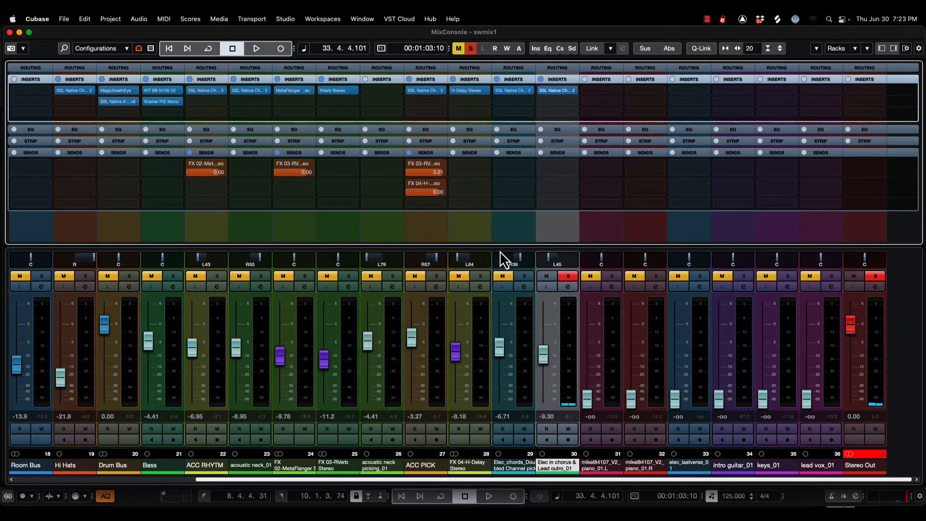
- Add and enable a send from Elec in chorus & Lead outro_01 to FX 04-H-Delay Stereo, setting its level to -4.17 dB
click(562, 165)
click(580, 238)
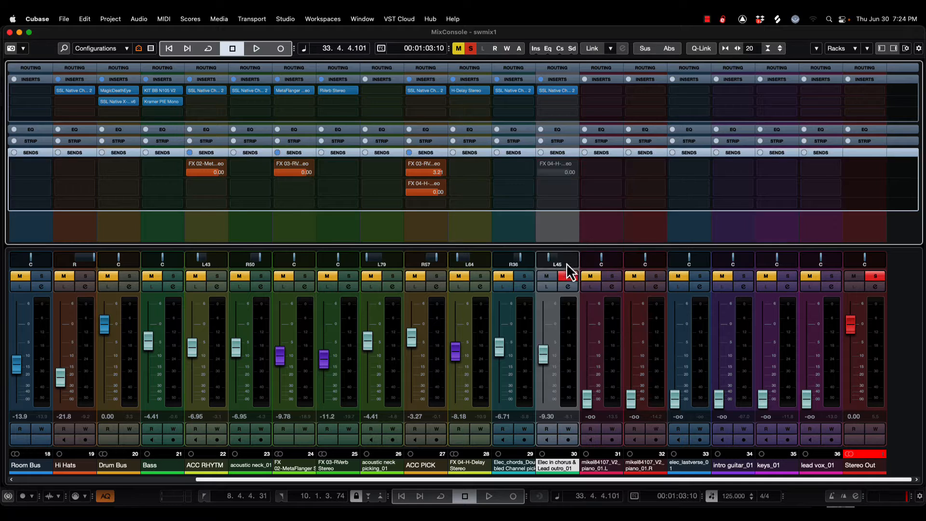
click(542, 164)
click(569, 276)
click(569, 277)
key(space)
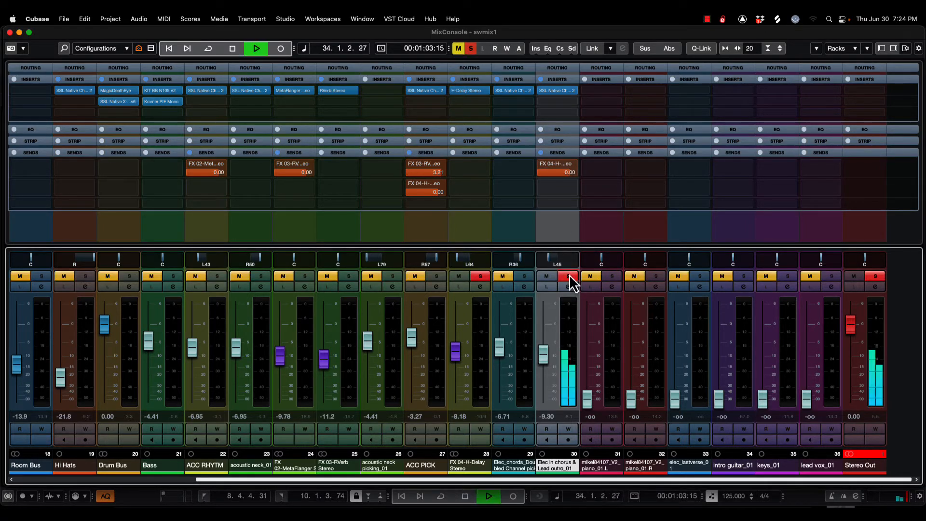
drag(571, 182, 551, 174)
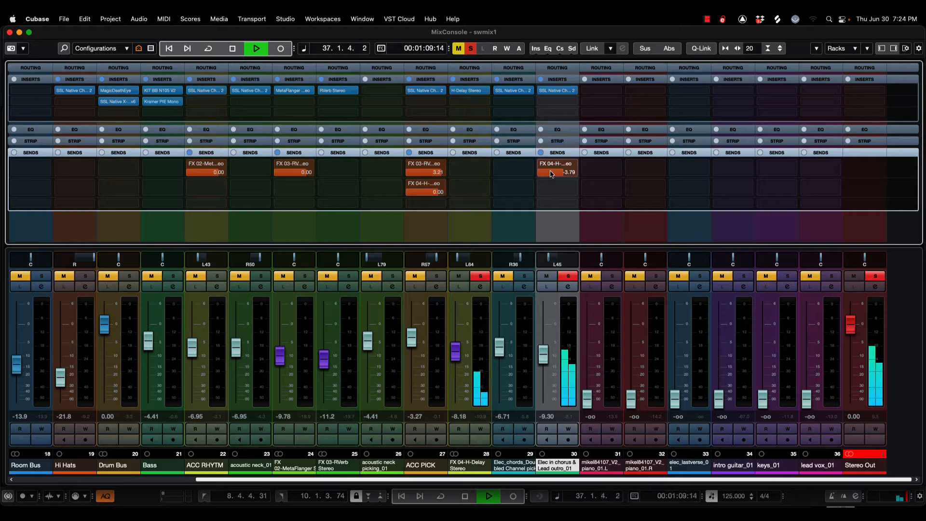
key(space)
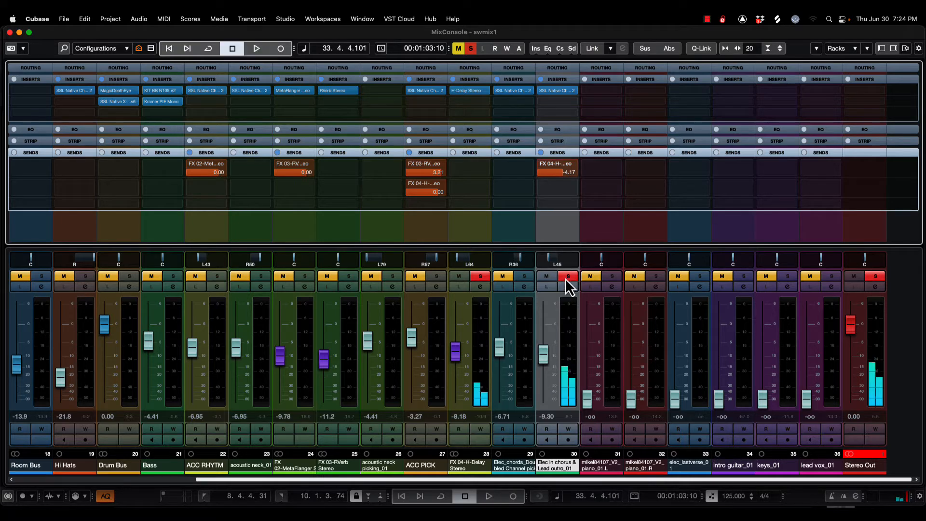
- Unsolo Elec in chorus & Lead outro_01, play the full mix from bar 33, and raise the track's level to -2.90 dB
click(568, 276)
key(F3)
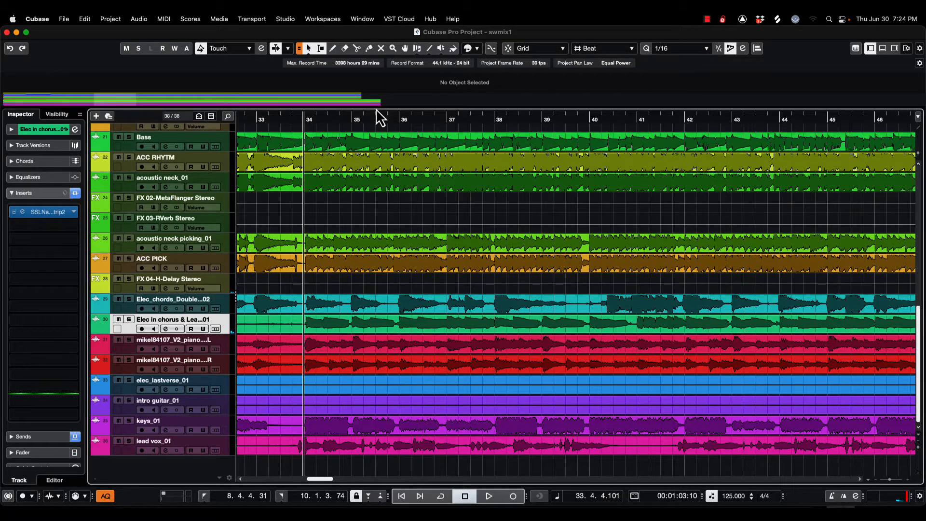
click(259, 118)
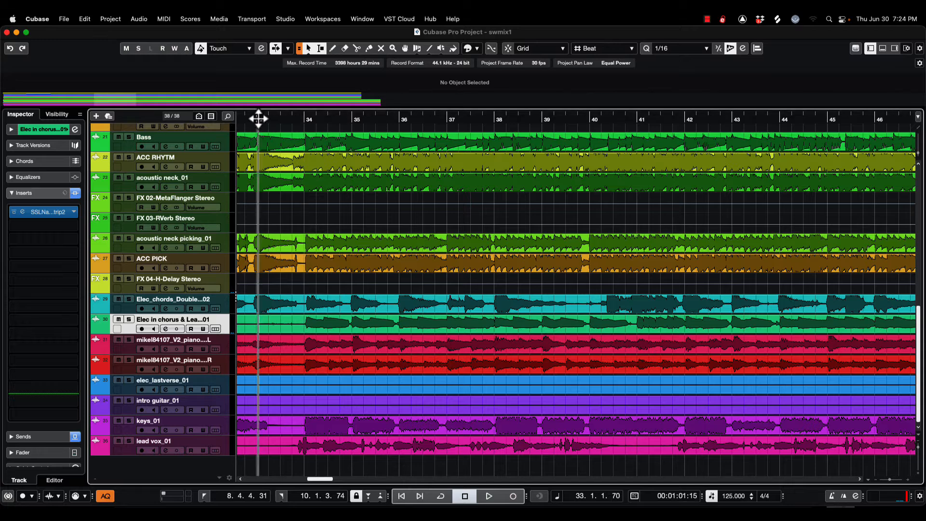
key(space)
key(F3)
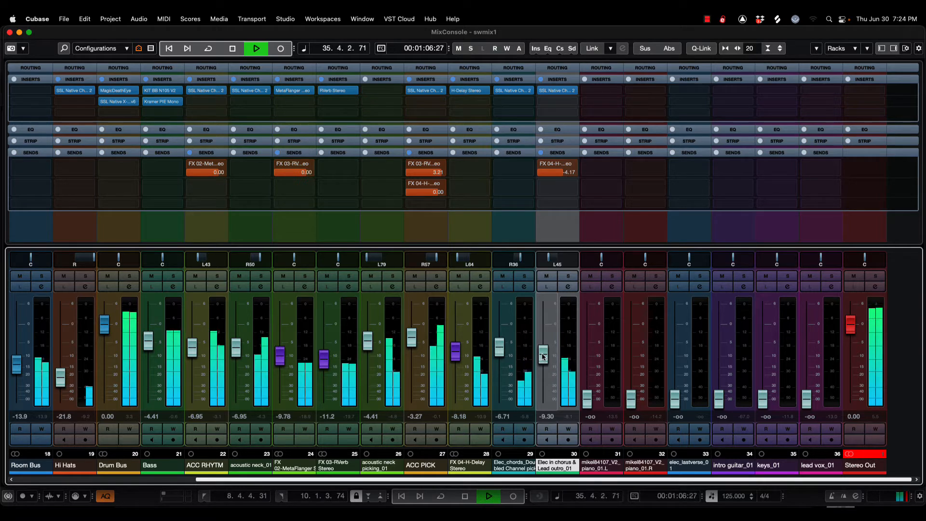
drag(542, 353, 560, 384)
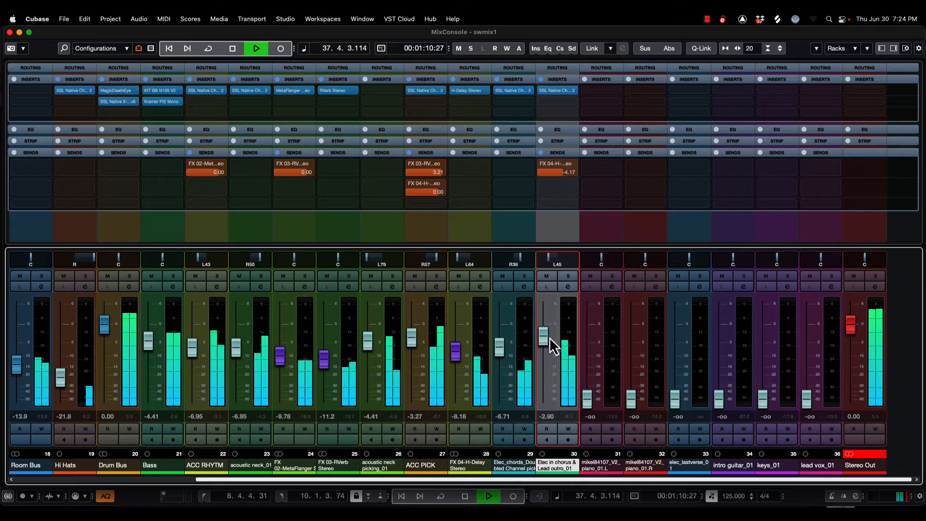
- Pan Elec in chorus & Lead outro_01 to R38 and fine-tune its level to -3.04 dB while replaying the chorus
drag(551, 256, 571, 256)
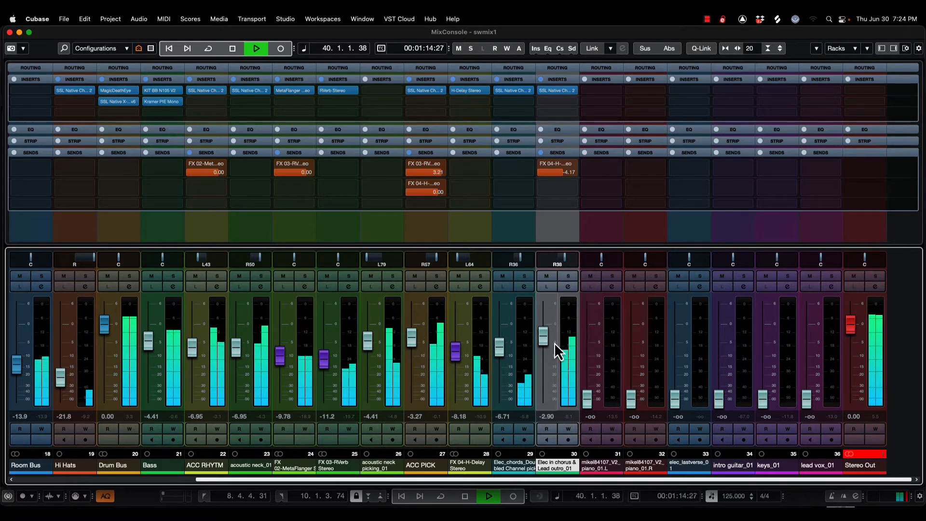
drag(545, 339, 542, 342)
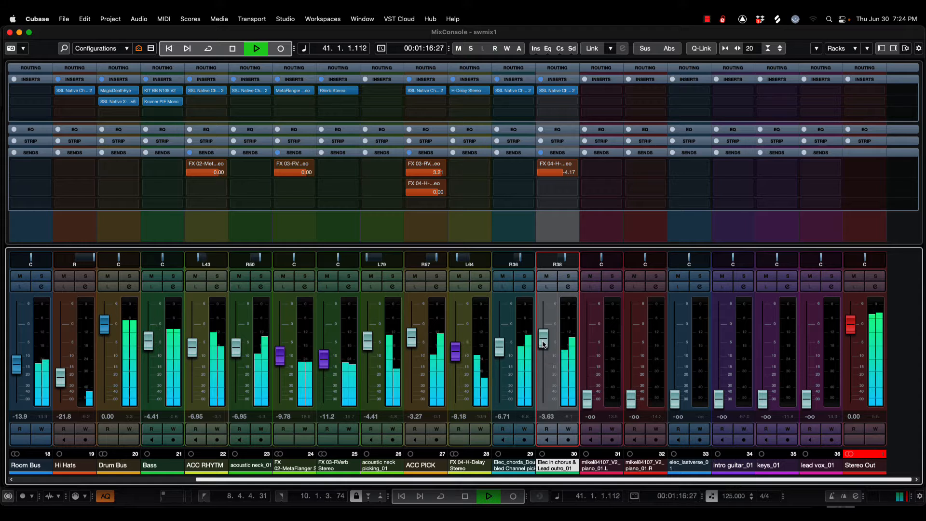
key(space)
key(space)
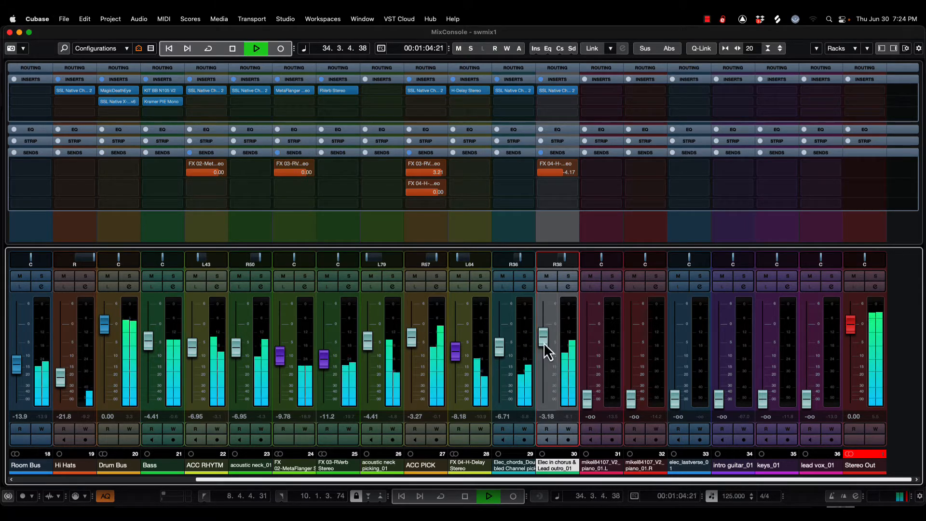
drag(543, 343, 543, 341)
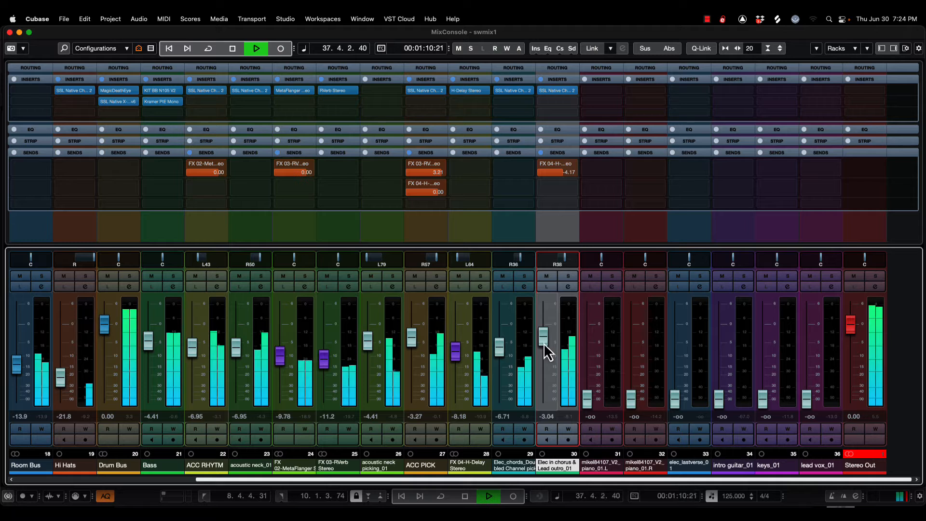
- Fine-tune the level of Elec in chorus & Lead outro_01 to -3.18 dB and stop playback
drag(543, 341, 543, 341)
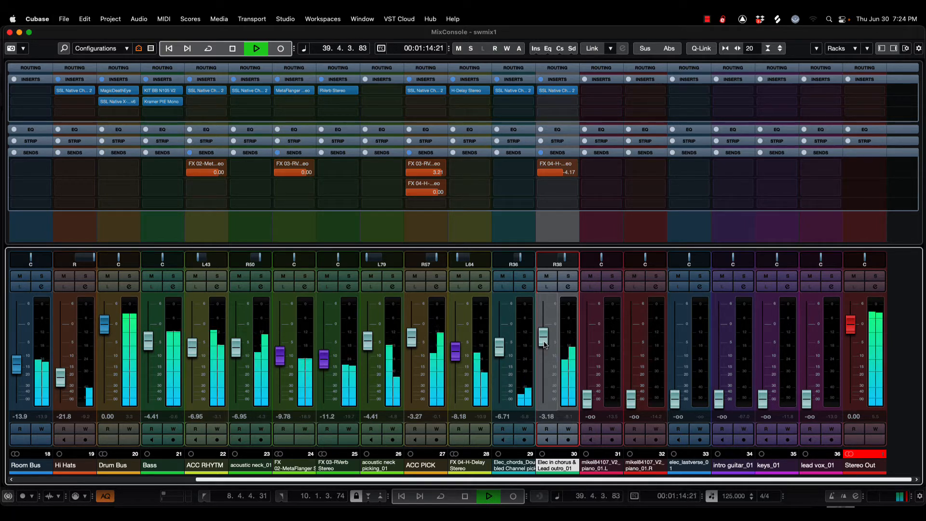
key(space)
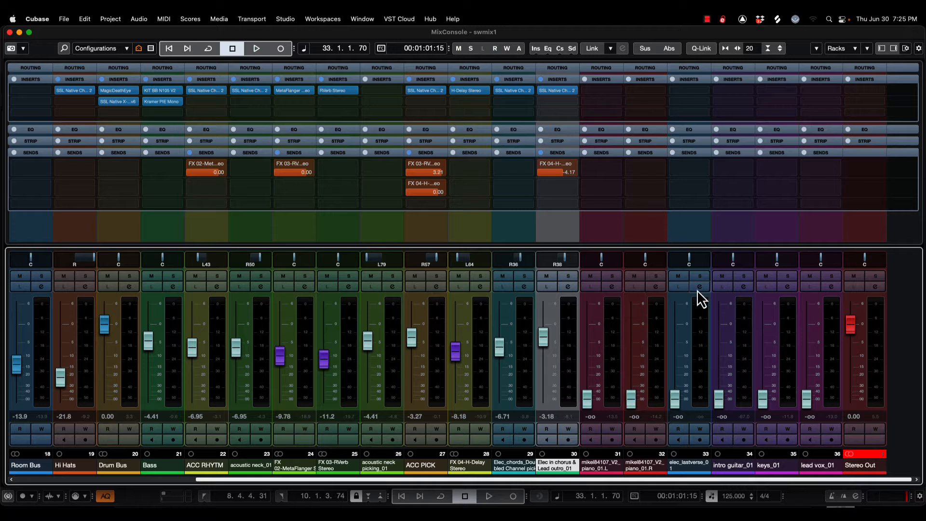
- Solo the left piano track and raise its level to -1.01 dB during playback
click(612, 277)
key(space)
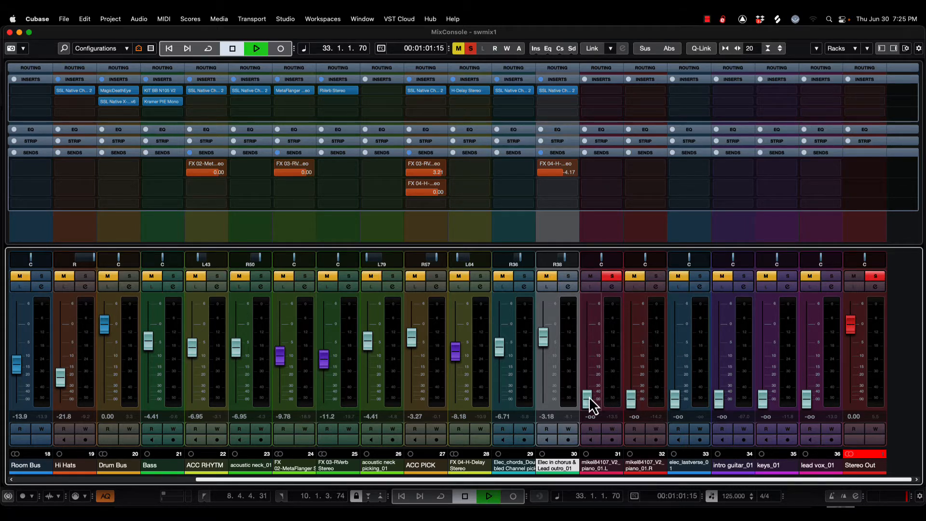
drag(589, 398, 586, 328)
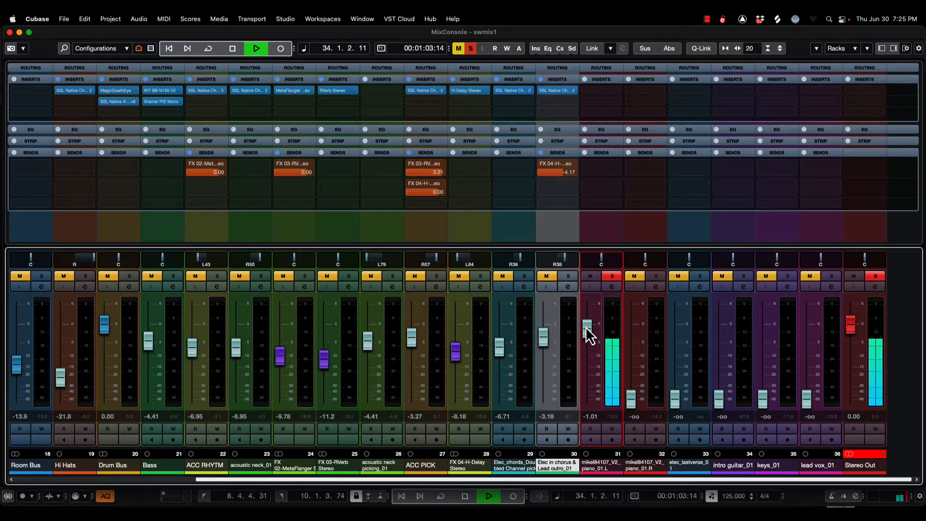
key(space)
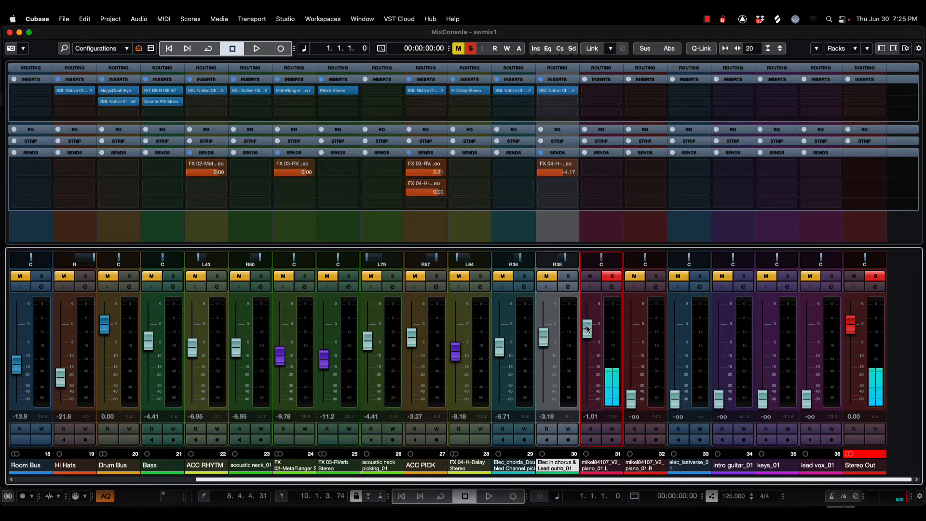
- Play the soloed left piano in the project timeline from just before bar 2
key(F3)
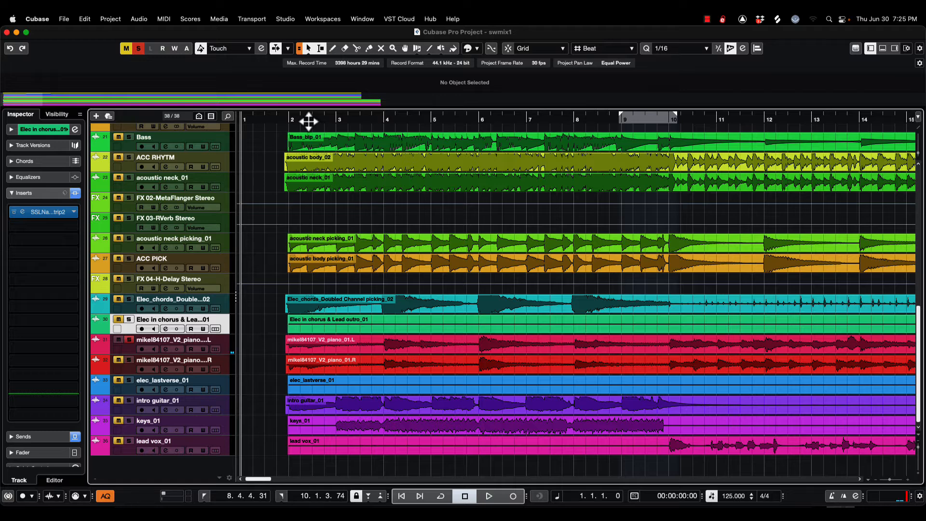
click(283, 118)
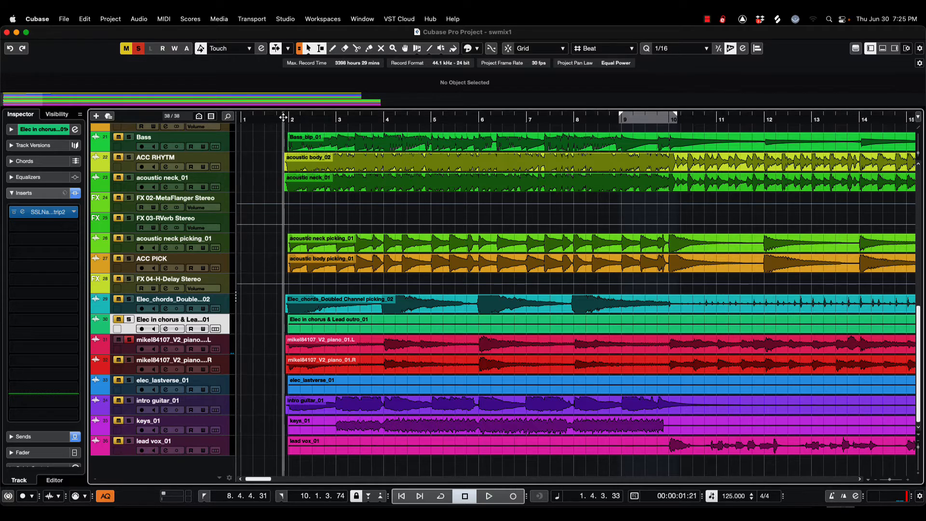
key(space)
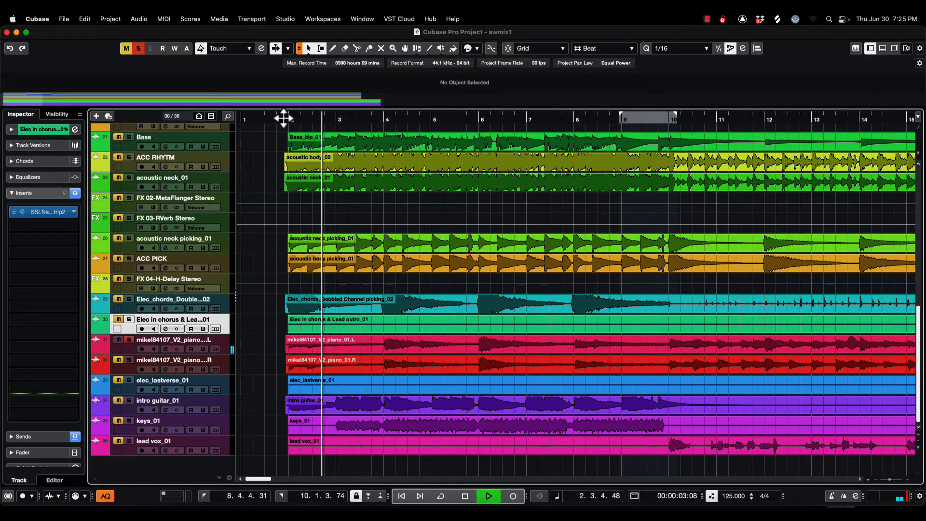
- Select the left piano track, insert SSL Native Channel Strip 2 on it, and move the plug-in window clear of its channel
click(227, 346)
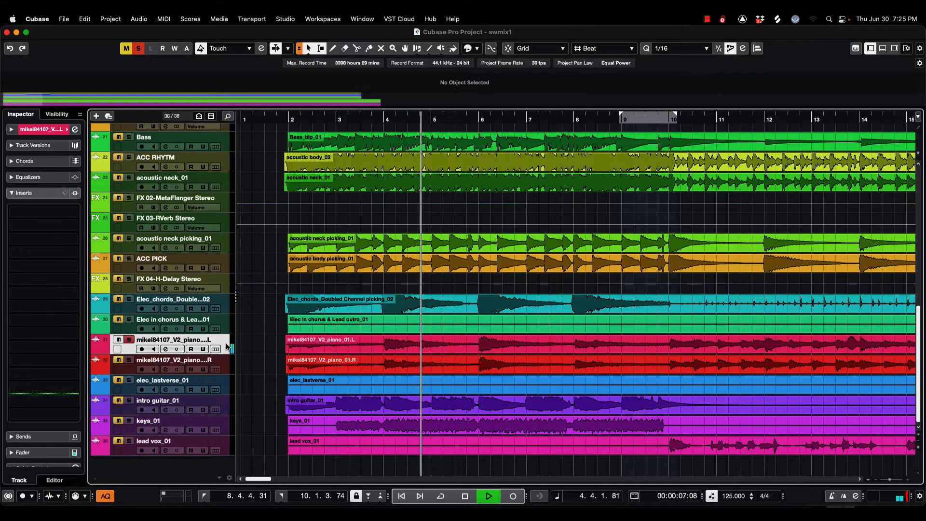
key(F3)
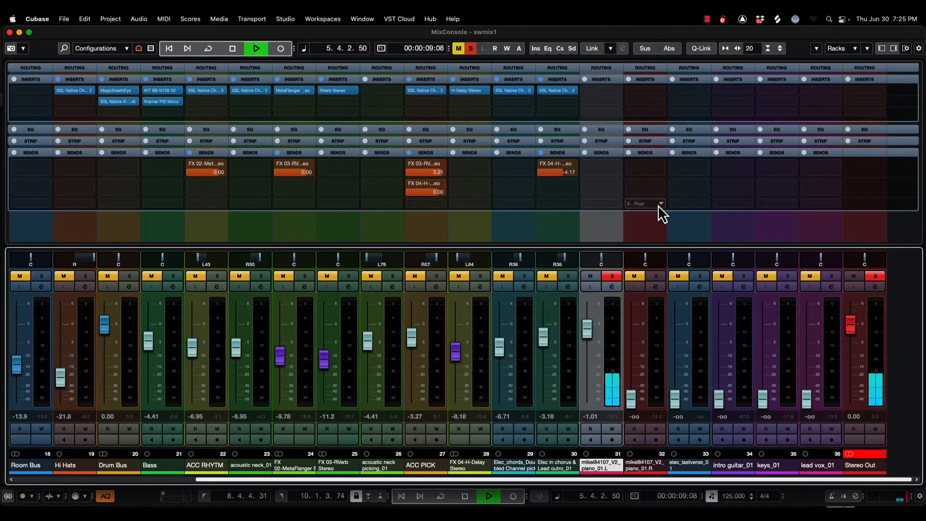
click(618, 91)
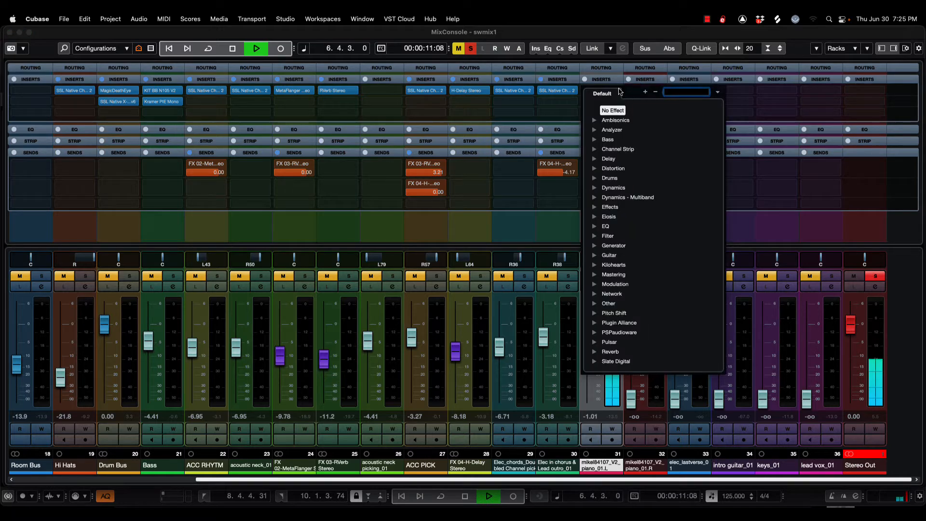
text(ssl)
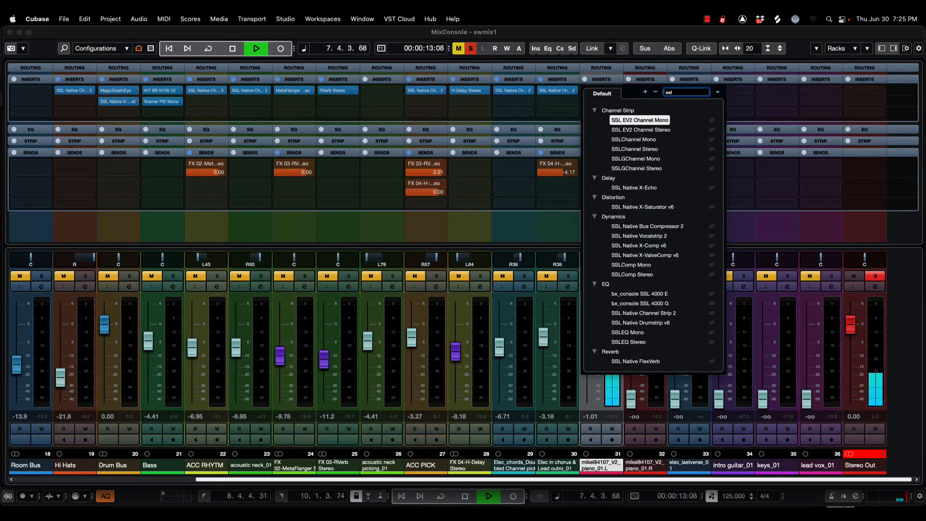
click(653, 314)
drag(463, 47, 232, 51)
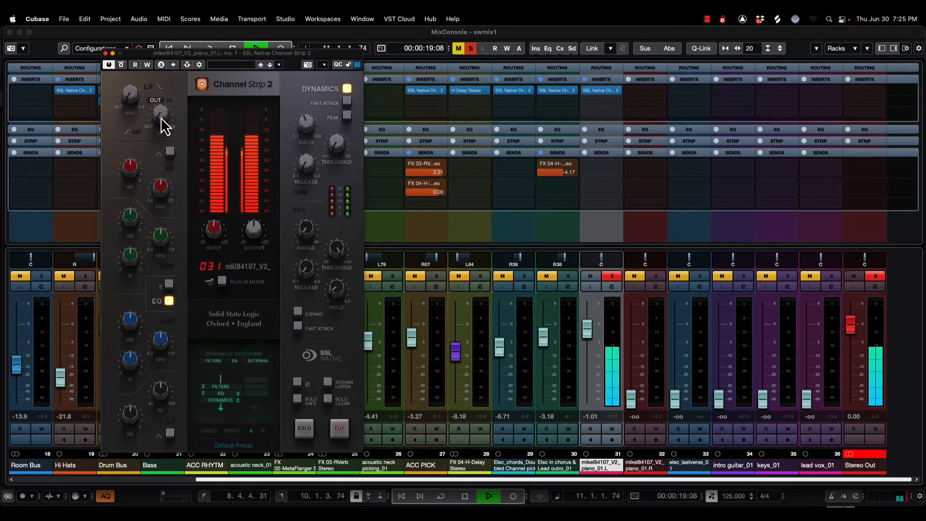
- Raise the left piano's high-pass filter and adjust its HF band frequency, trying the bell curve before returning to a shelf
drag(165, 126, 162, 119)
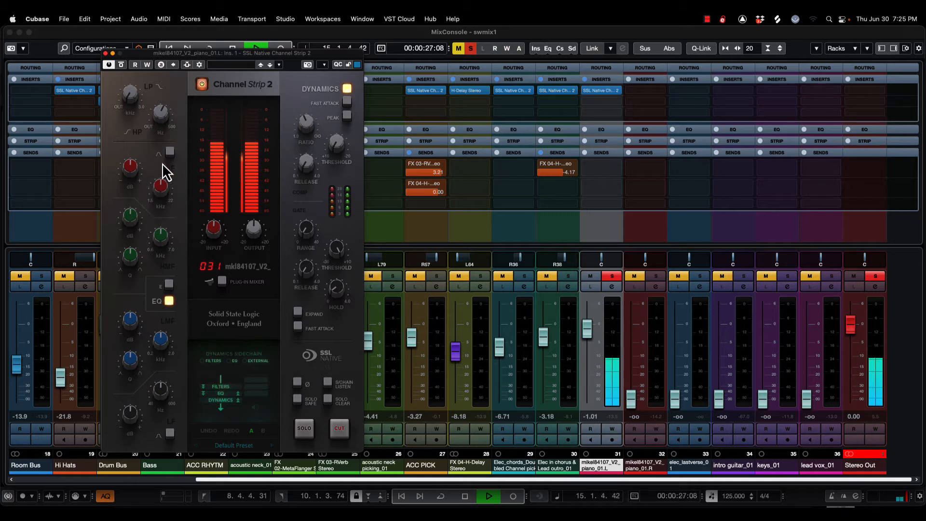
click(169, 152)
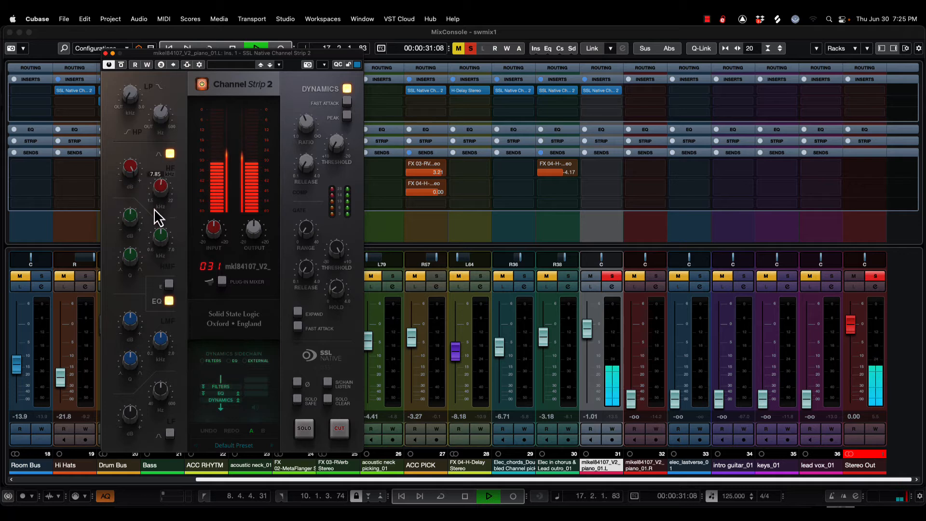
key(space)
key(space)
mouse_move(160, 187)
mouse_down()
mouse_move(182, 154)
mouse_move(161, 250)
mouse_move(161, 176)
mouse_move(158, 203)
mouse_up()
click(170, 153)
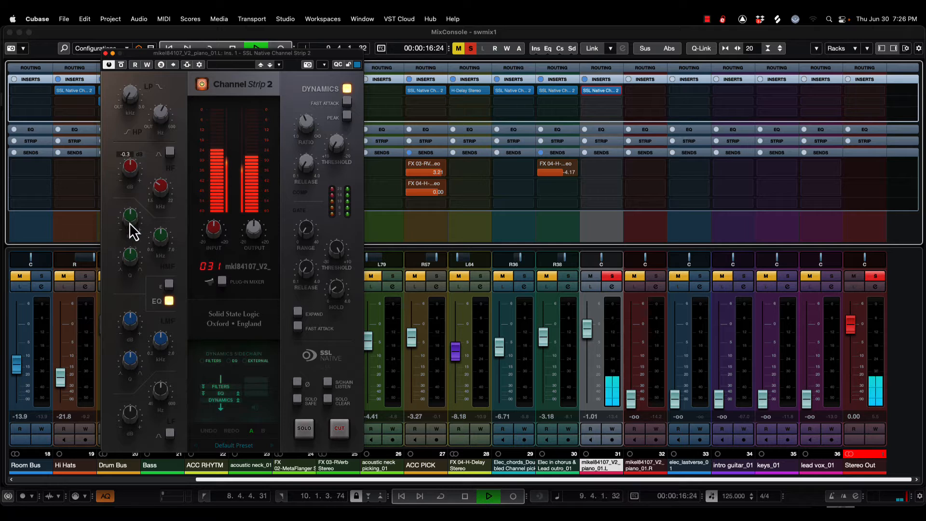
- Boost the left piano's high-mid EQ band to 6.7 dB and adjust the band's frequency
drag(129, 223, 134, 202)
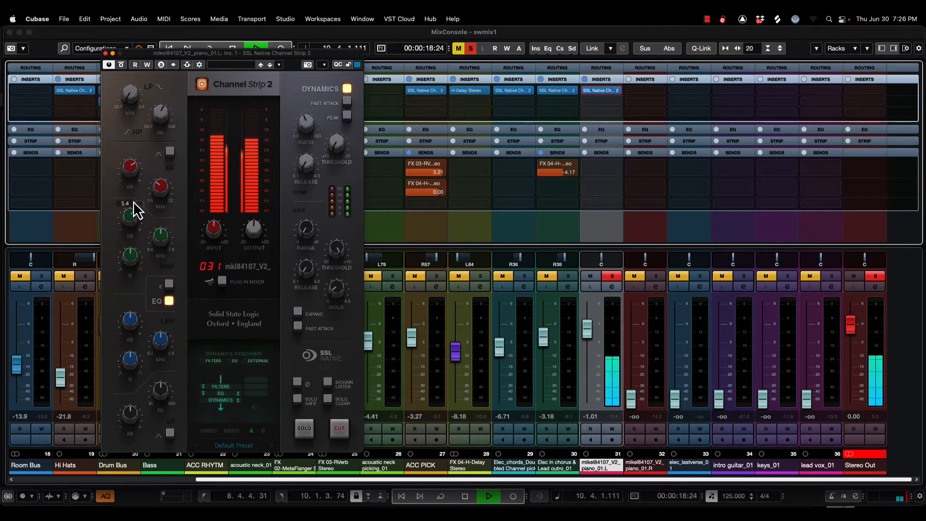
mouse_move(159, 233)
mouse_down()
mouse_move(158, 291)
mouse_move(162, 216)
mouse_up()
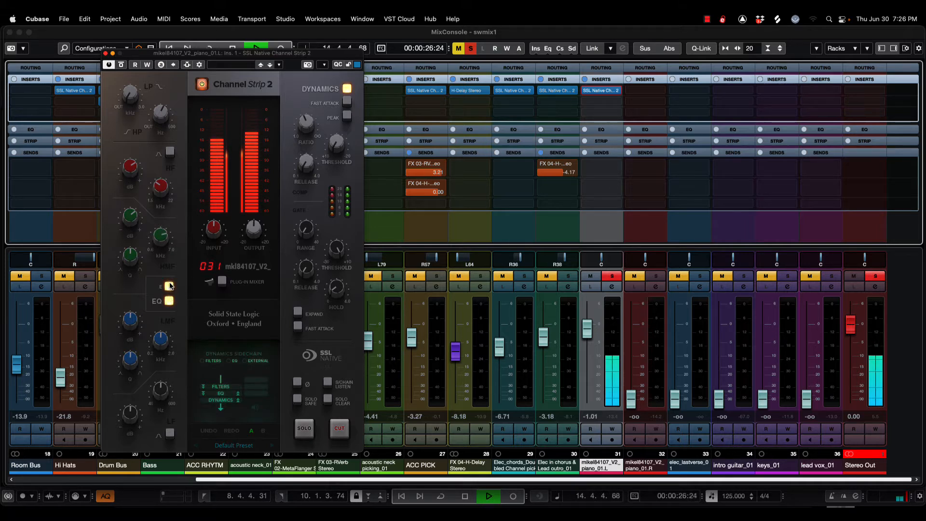
mouse_move(128, 220)
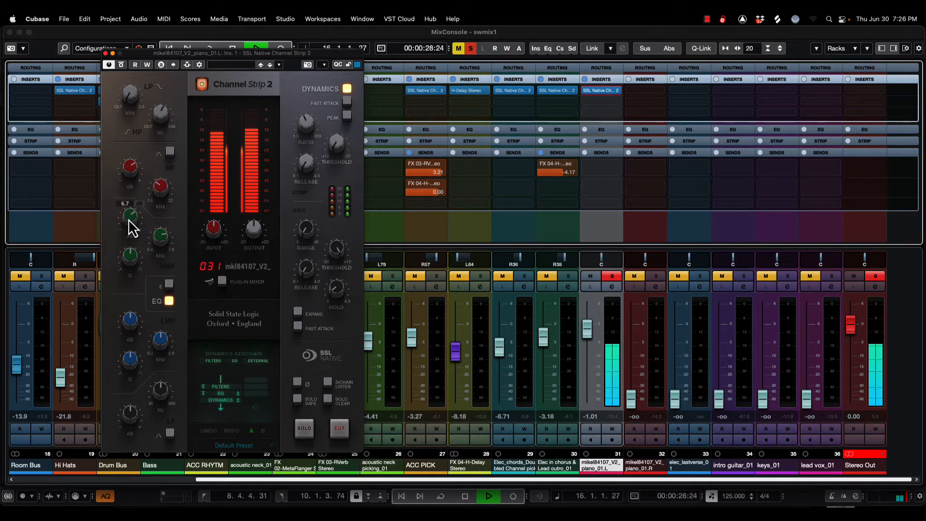
- Lower the left piano's compressor threshold to -0.1 dB during playback and close the channel strip window
mouse_move(302, 123)
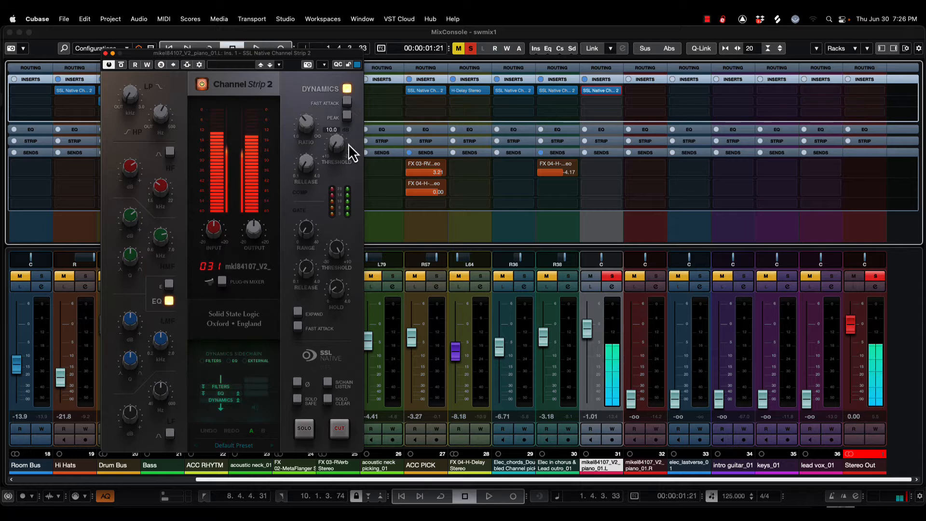
mouse_move(336, 145)
drag(336, 127, 341, 117)
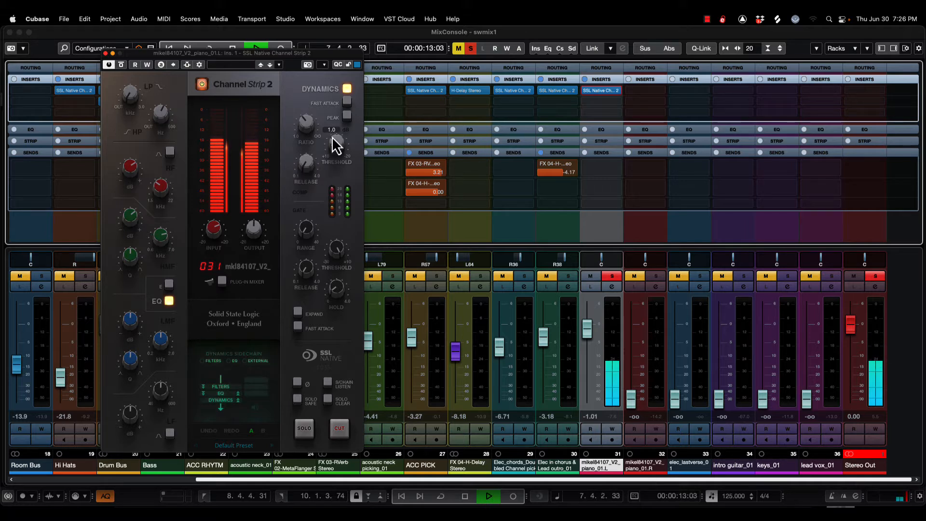
mouse_move(334, 141)
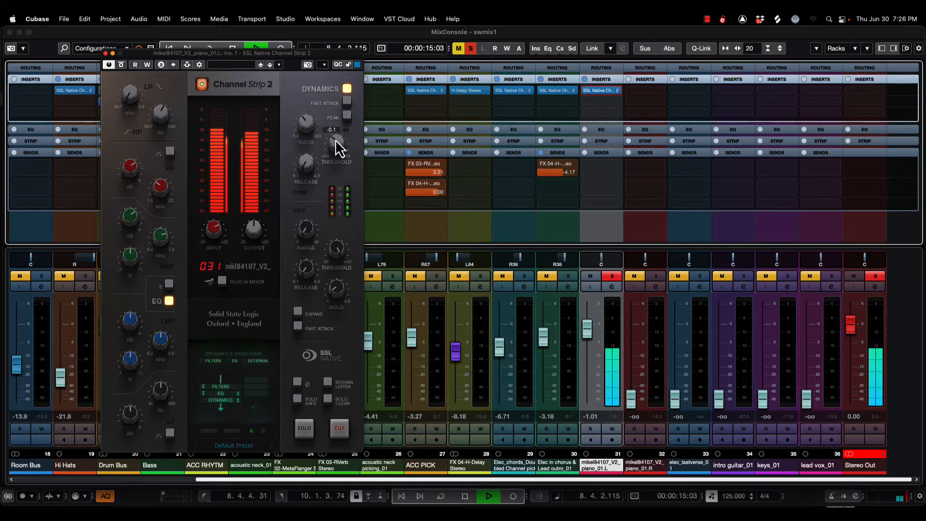
click(106, 53)
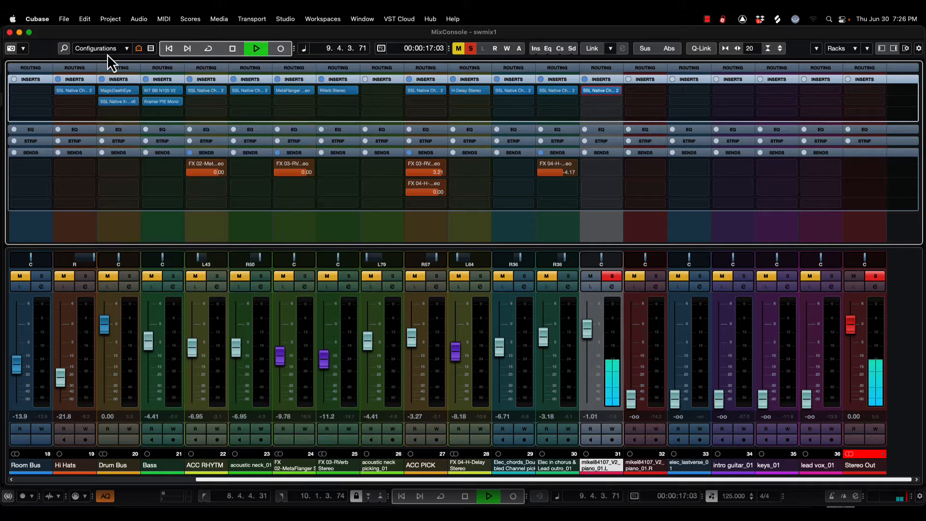
- Stop playback, copy the channel strip insert from the left to the right piano track, and pull the left piano's level down to -oo
key(space)
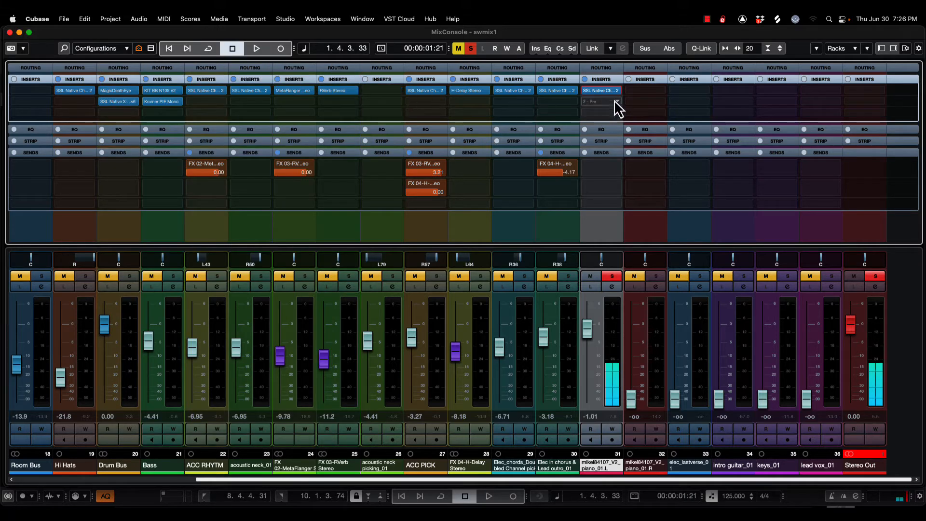
drag(612, 91, 649, 89)
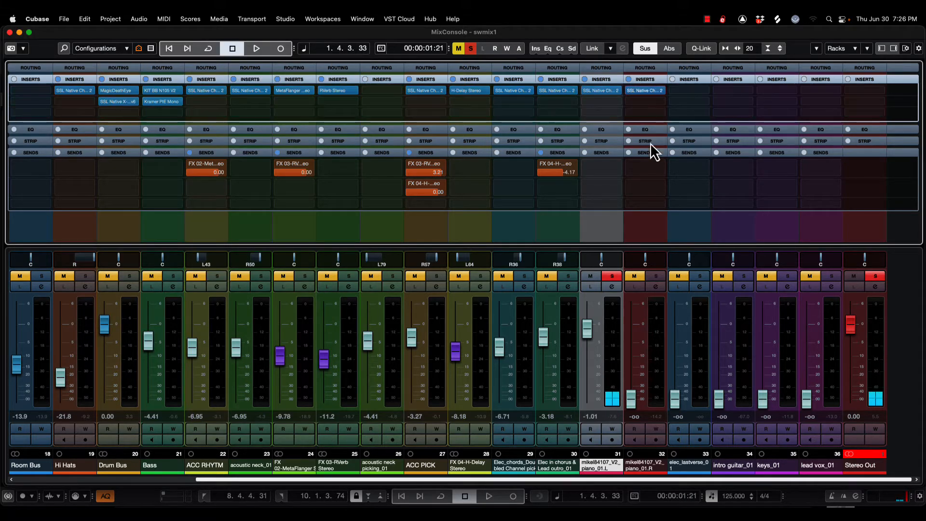
drag(593, 326, 588, 436)
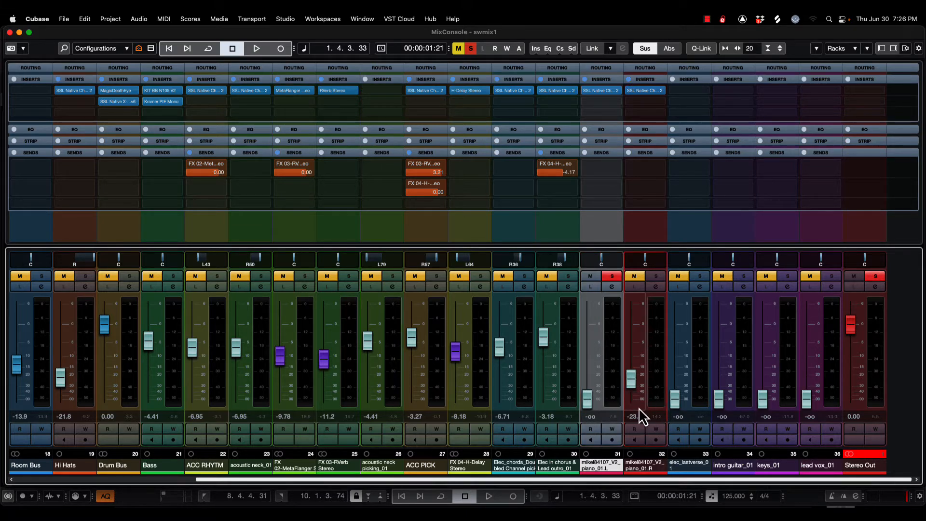
- Link the left and right piano channels as Link 1 with Volume, Mute/Solo/Listen, Routing and Selection
click(647, 472)
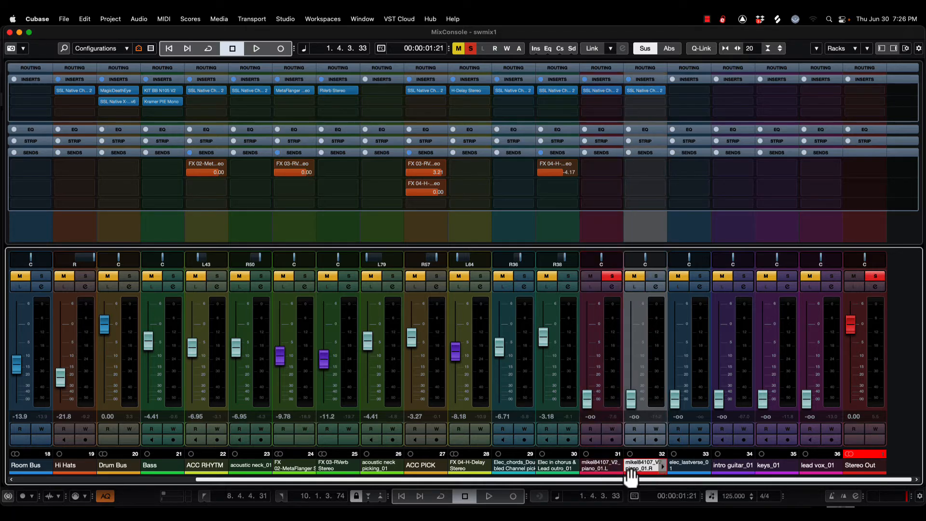
shift+click(613, 464)
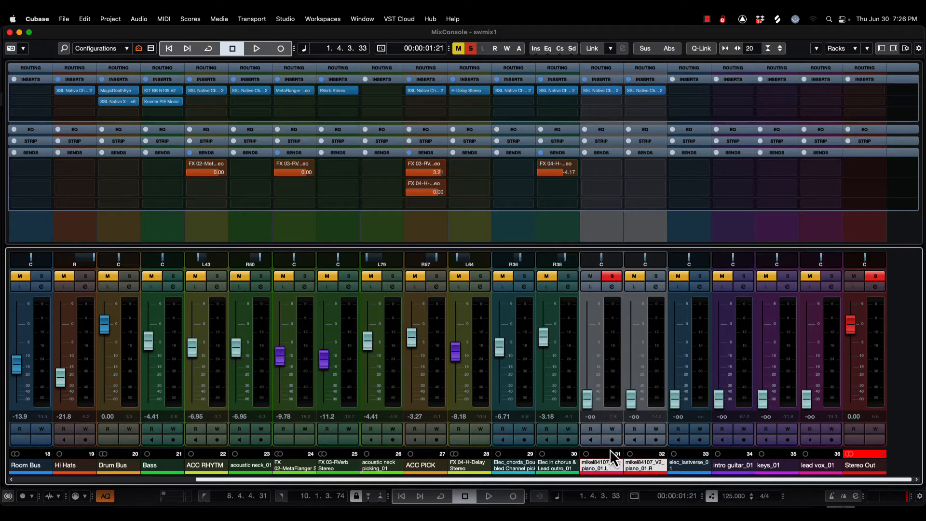
right_click(594, 361)
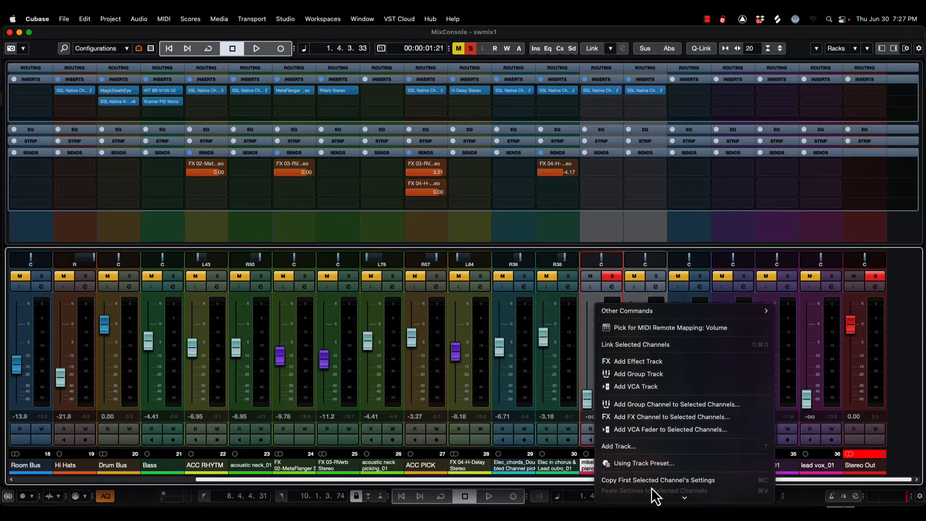
scroll(668, 444, down, 3)
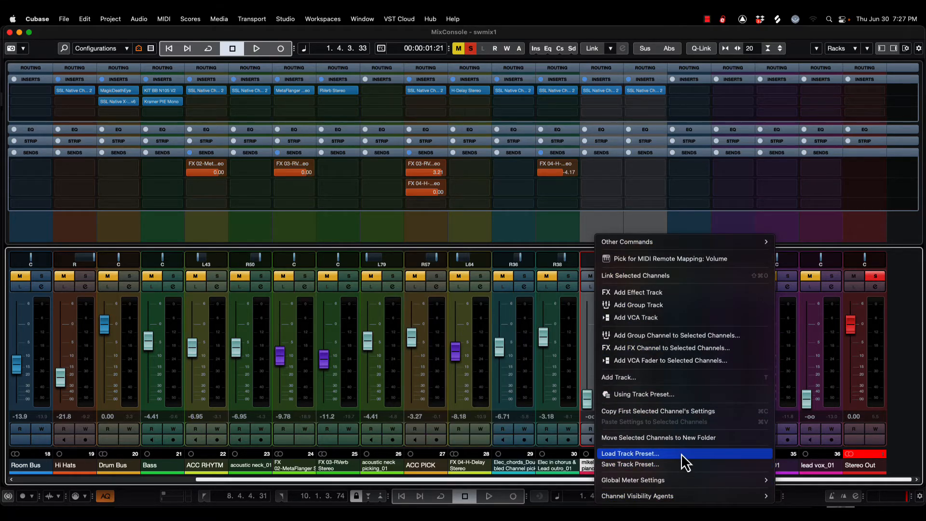
right_click(604, 468)
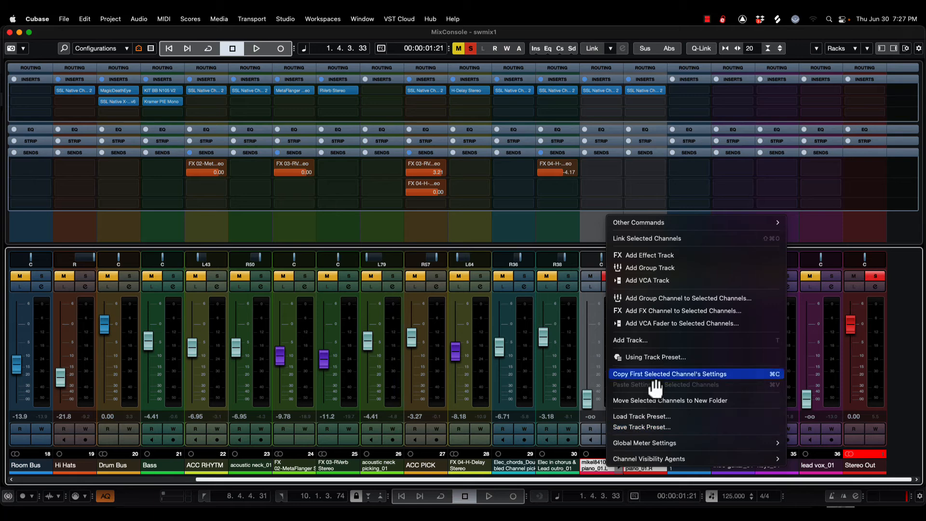
click(678, 248)
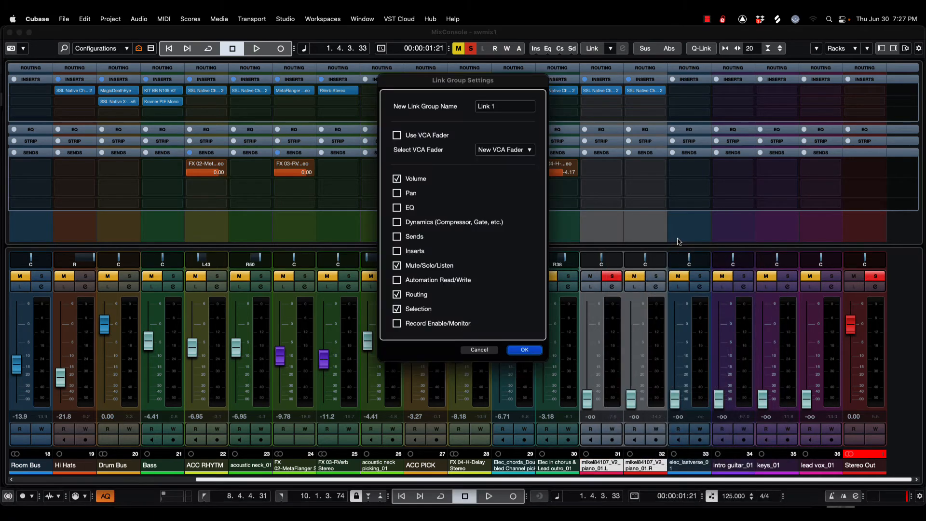
click(525, 350)
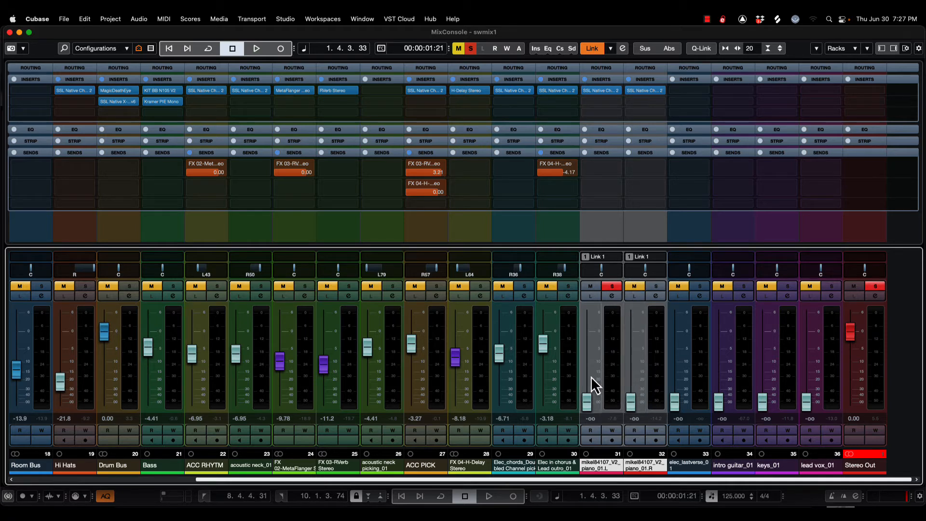
- Solo the right piano too, raise the linked pianos to -8.98 dB during playback, and pan them fully left and right
click(658, 288)
key(space)
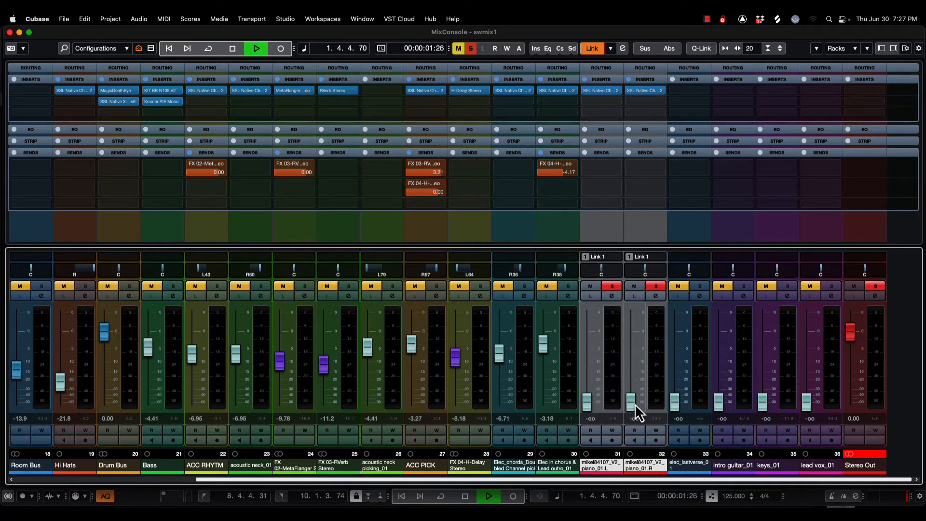
drag(632, 403, 628, 360)
drag(608, 271, 673, 268)
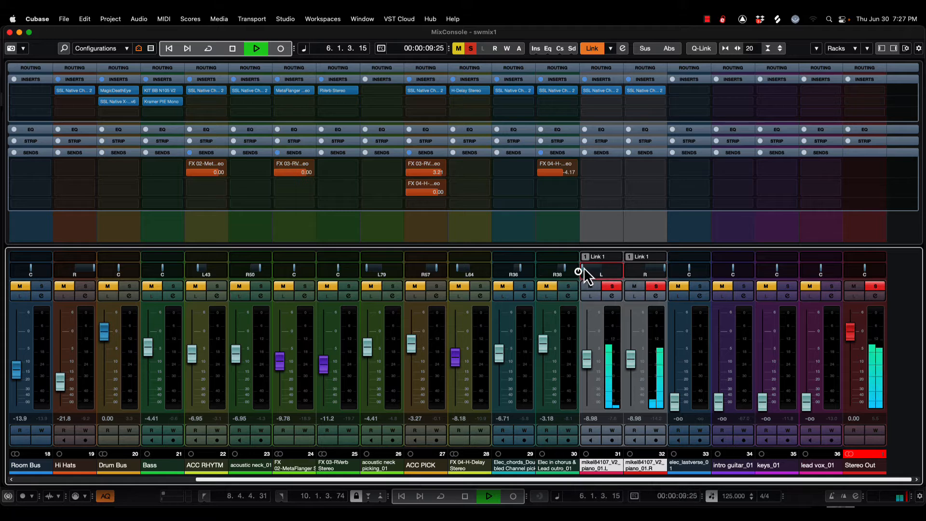
- Narrow the piano panning to L86 on the left track and R86 on the right, stop playback and unsolo the pianos
drag(584, 268, 587, 268)
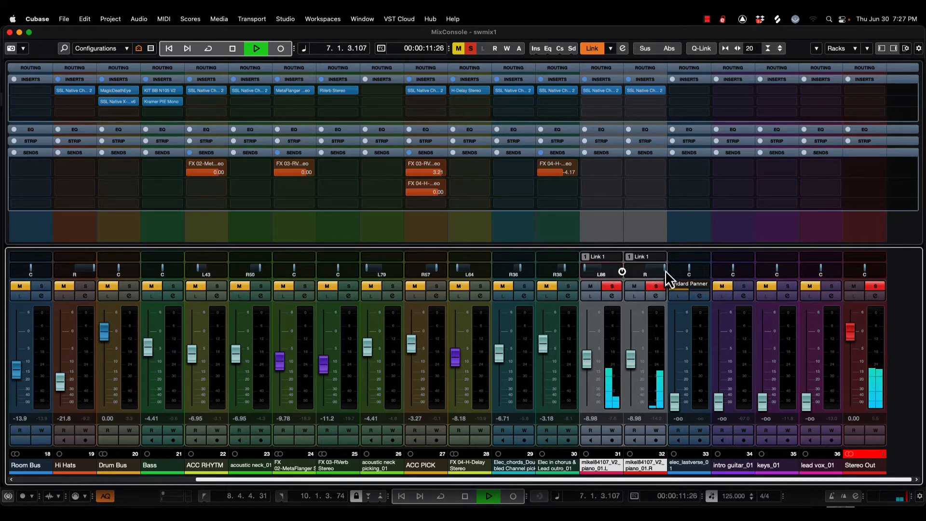
drag(664, 270, 660, 270)
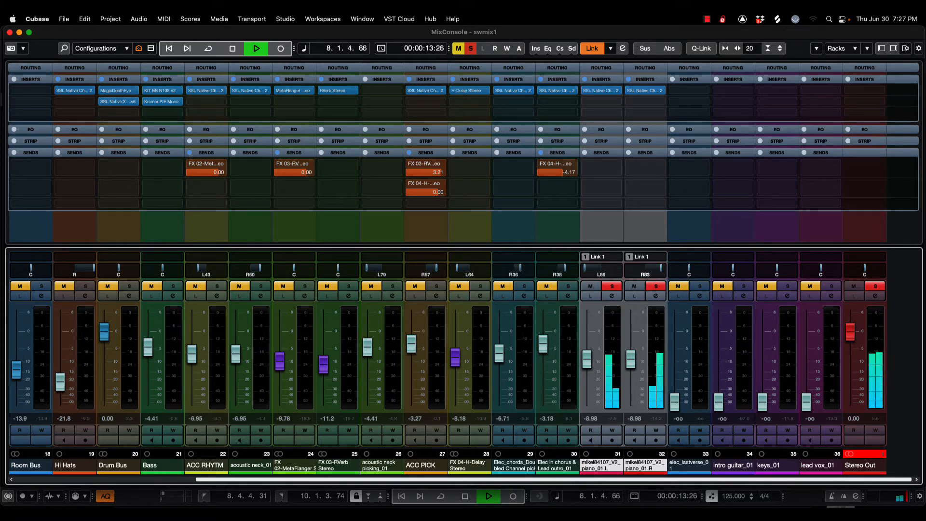
key(space)
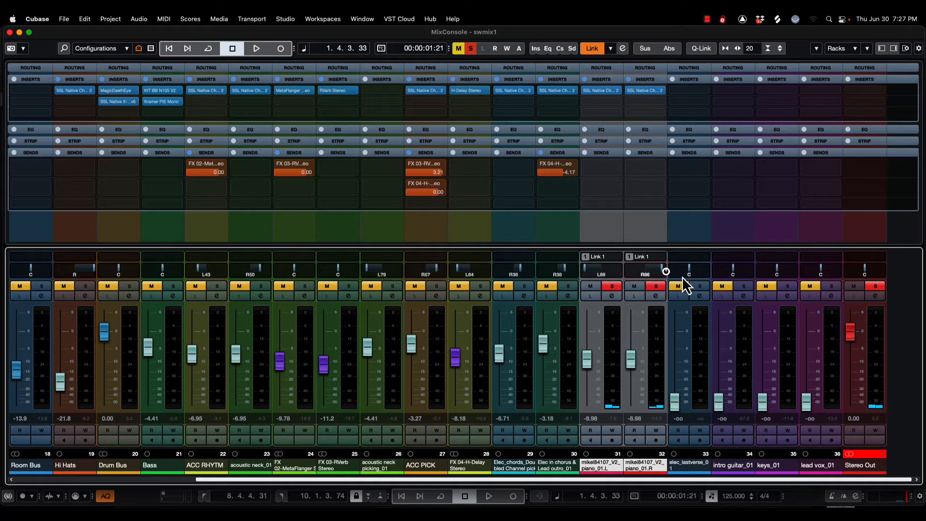
click(611, 288)
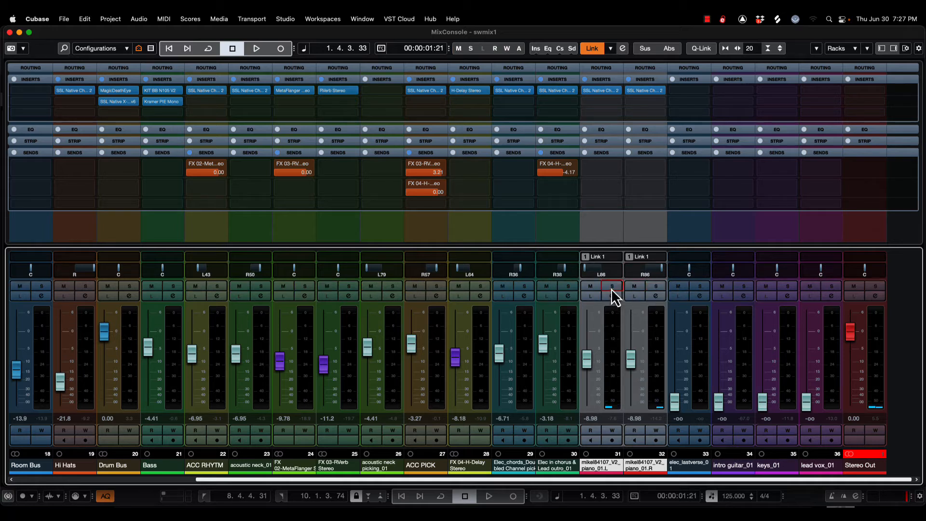
- Set the linked pianos' level to -8.03 dB against the full mix, replay it from the start and stop playback
key(space)
mouse_move(588, 362)
mouse_down()
mouse_move(597, 433)
mouse_move(592, 321)
mouse_move(592, 350)
mouse_up()
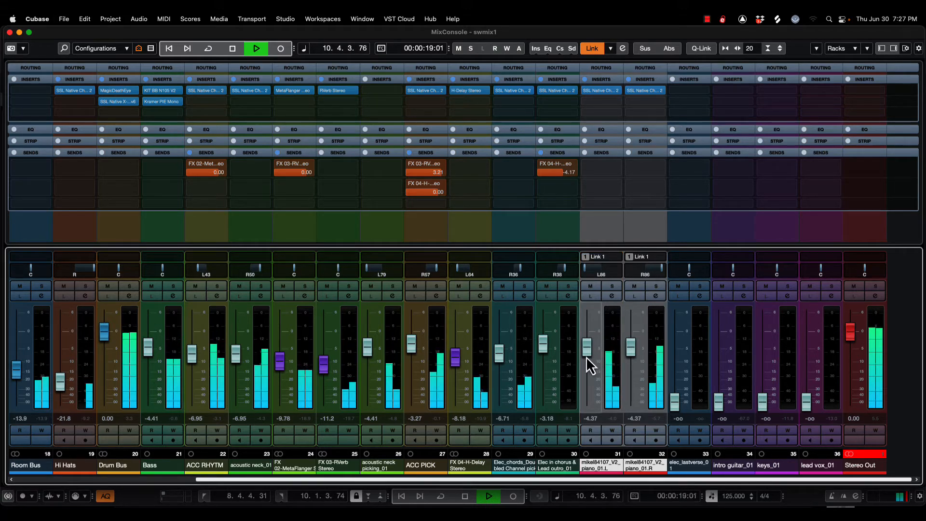
drag(586, 357, 586, 366)
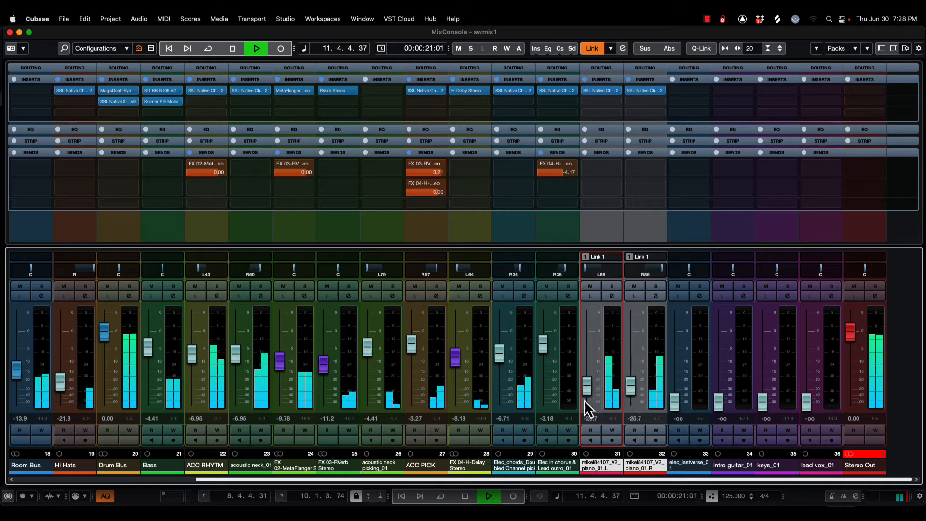
drag(587, 366, 587, 366)
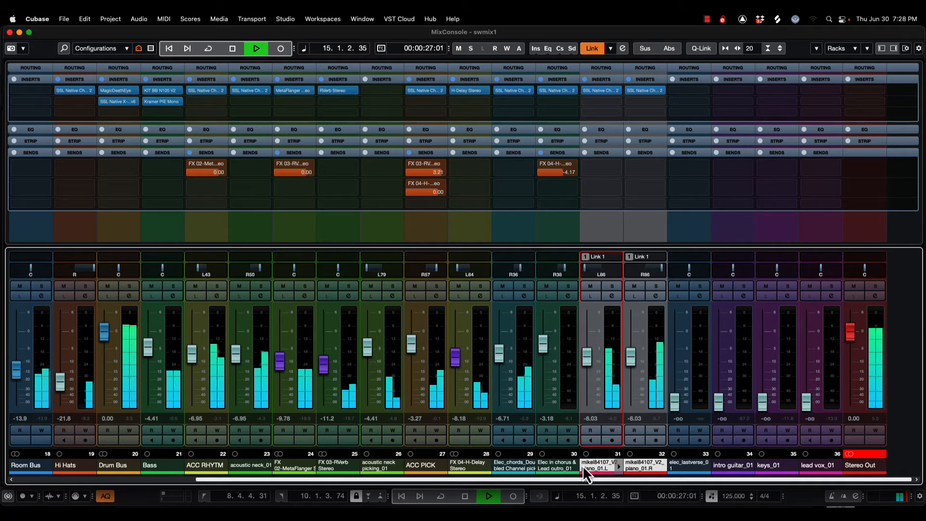
key(space)
key(space)
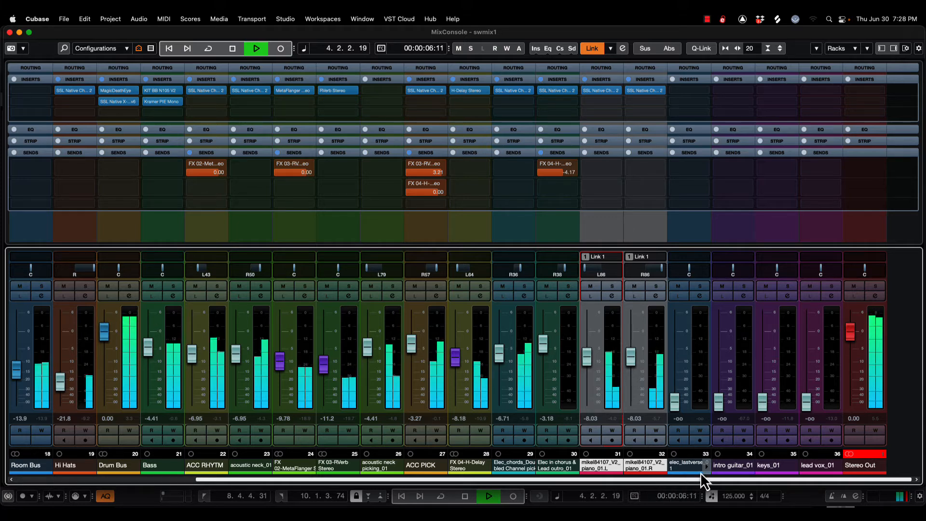
key(space)
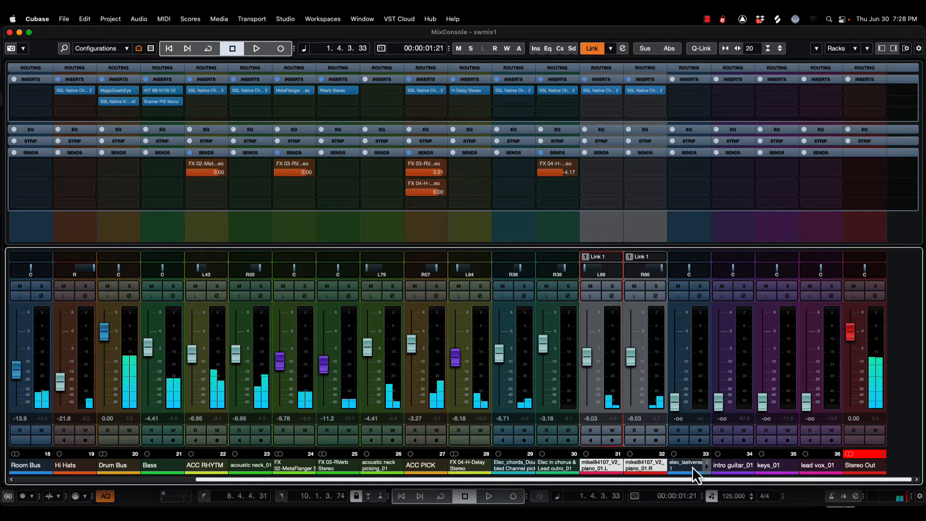
- Move the elec_lastverse_01 track above the pianos, solo it and raise its level to -6.10 dB during playback from bar 60
click(692, 465)
key(F3)
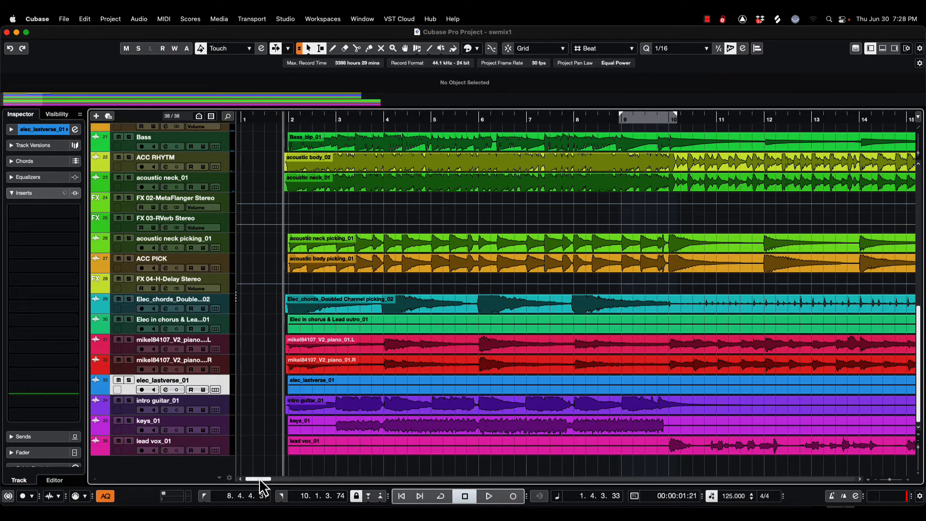
drag(260, 479, 376, 499)
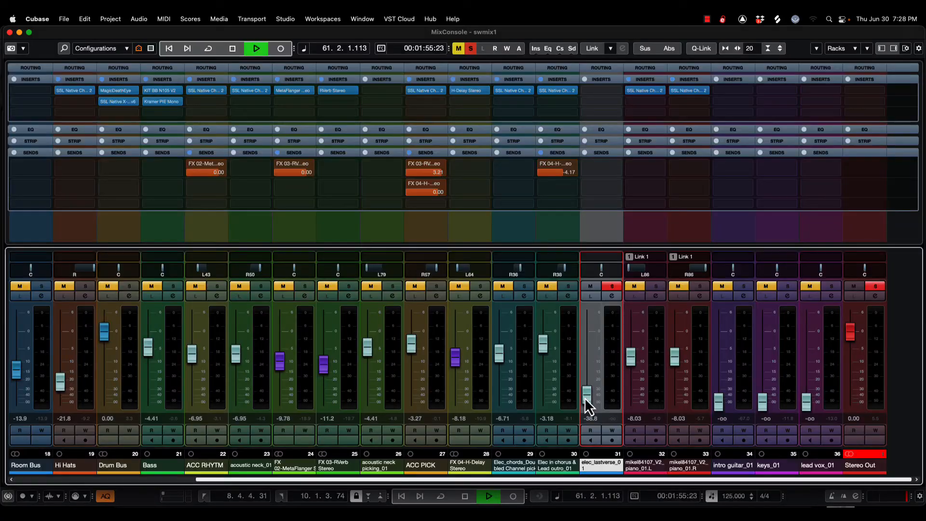
drag(585, 403, 584, 357)
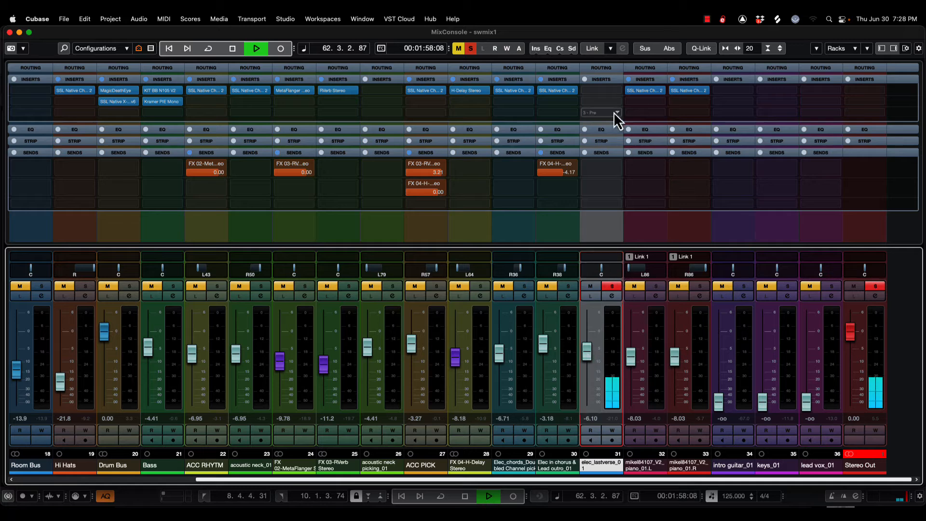
- Insert SSL Native Channel Strip 2 in the first insert slot of the elec_lastverse_01 track
click(617, 98)
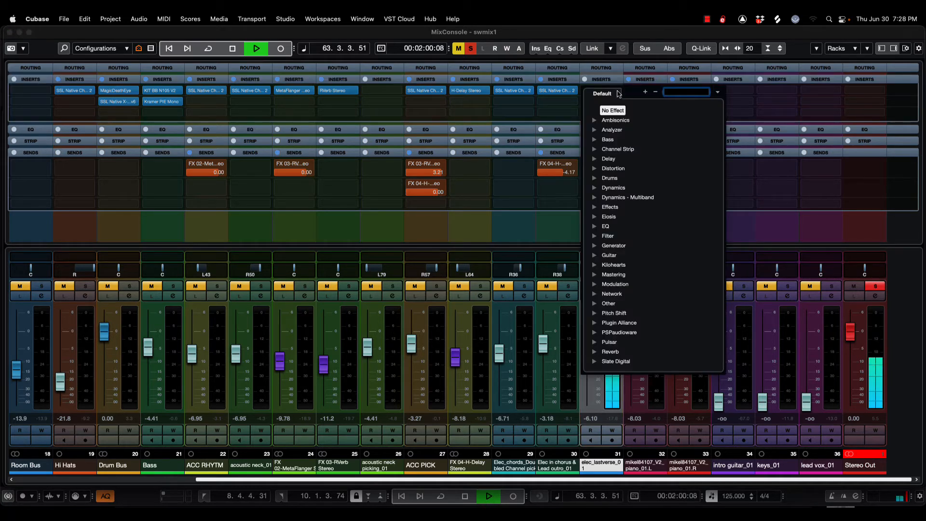
text(ssl)
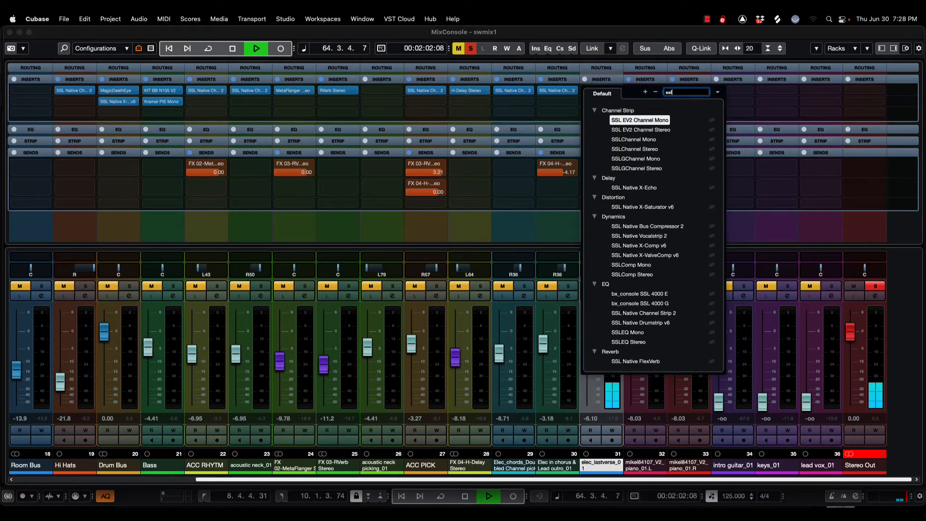
click(652, 313)
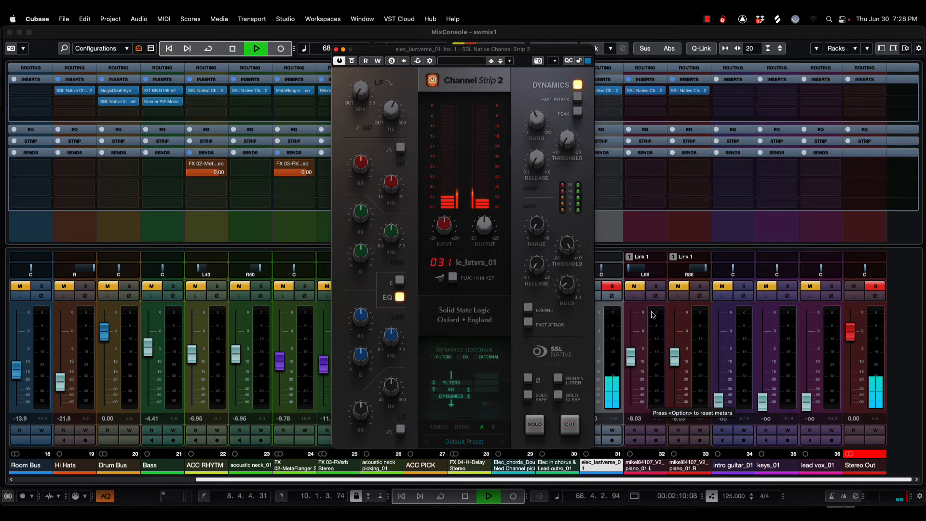
- Adjust the high-mid EQ and lower the compressor threshold on elec_lastverse_01 while playing the section from bar 60, and close the channel strip window
key(space)
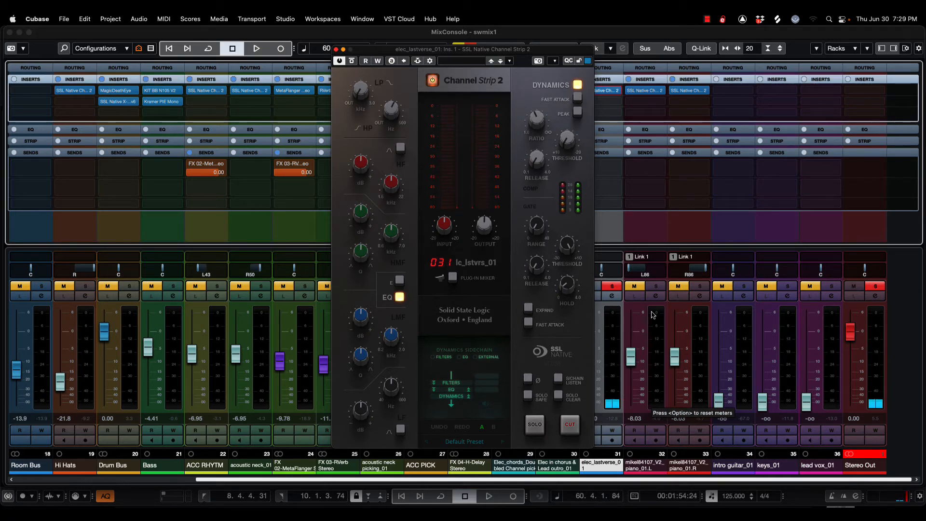
key(space)
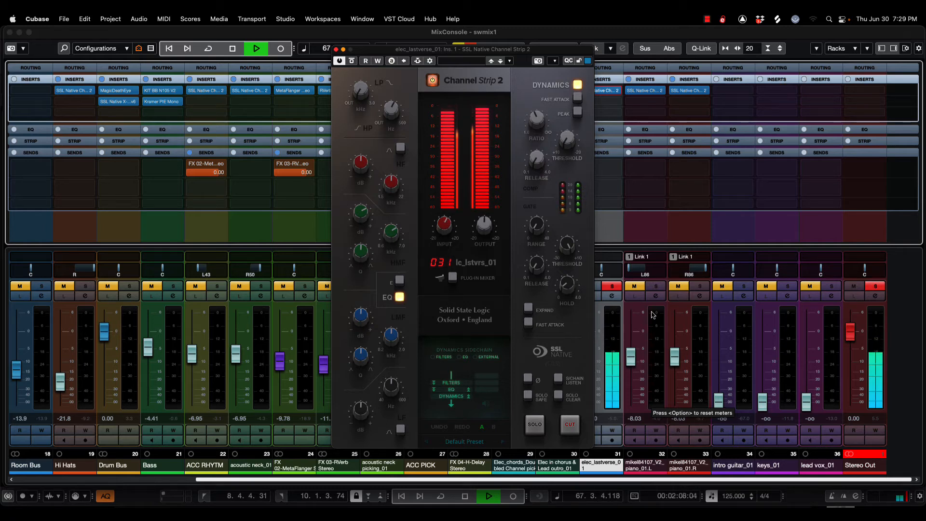
key(space)
key(space)
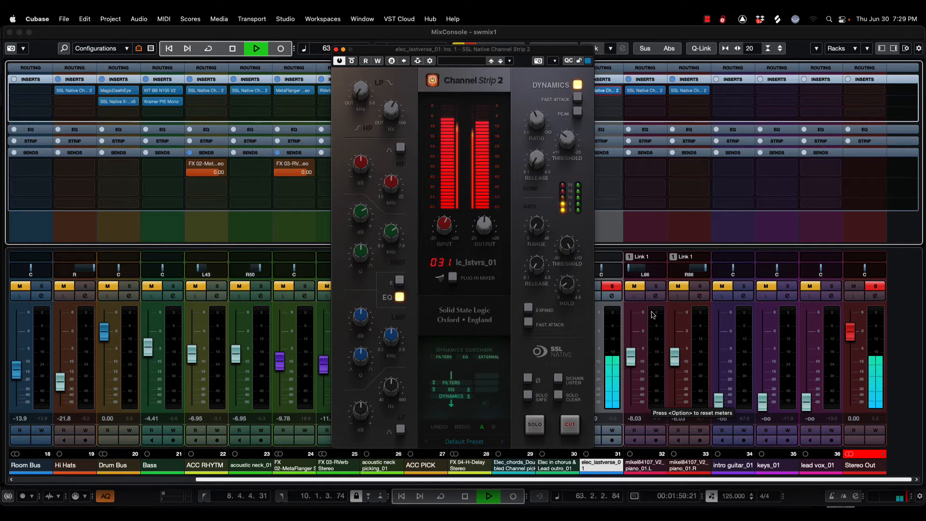
key(space)
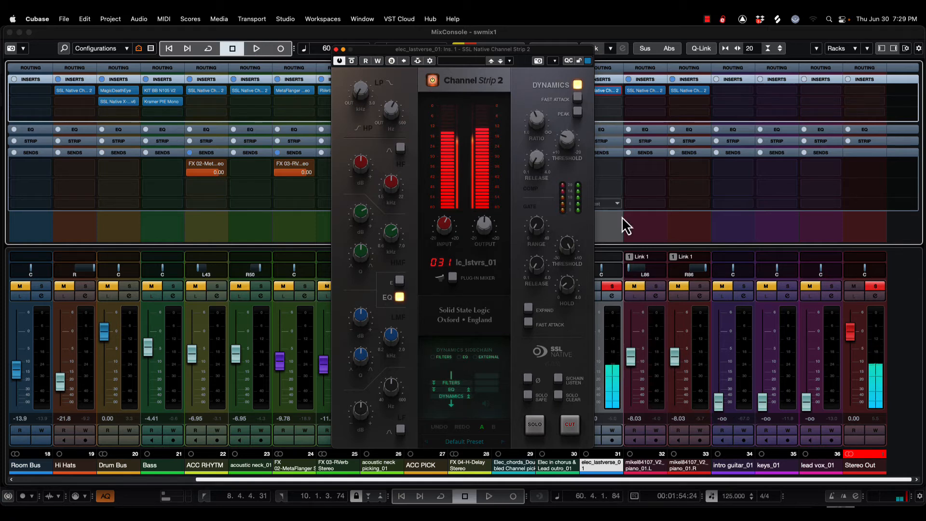
click(336, 50)
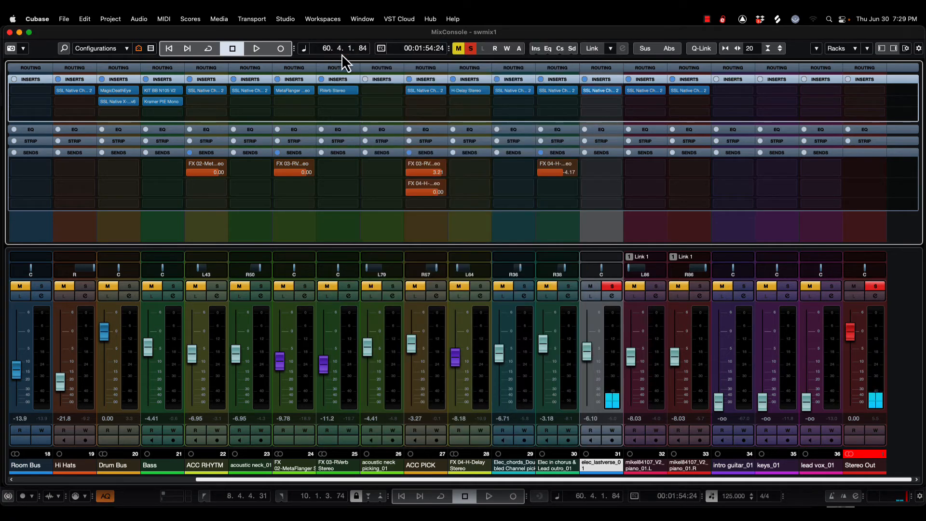
- Add and enable a send to FX 04-H-Delay Stereo on elec_lastverse_01 and pan the track to R36
click(617, 169)
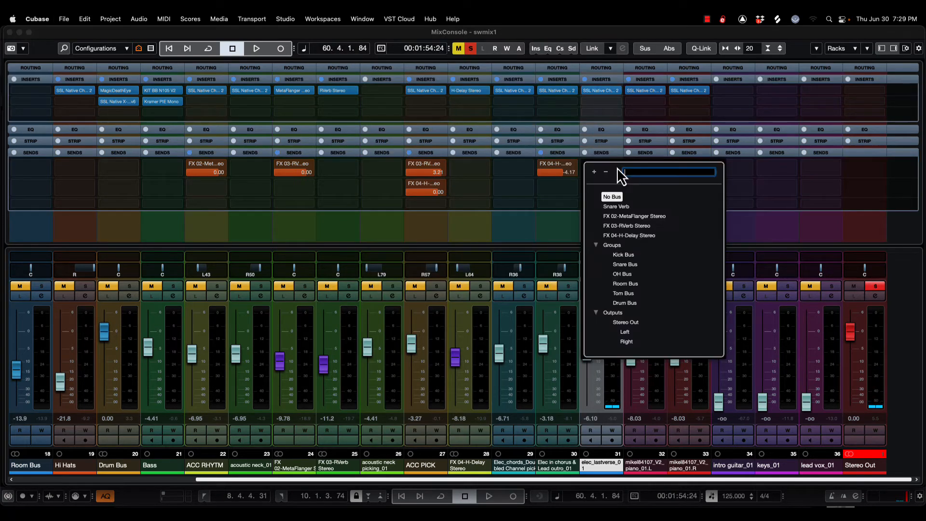
click(625, 235)
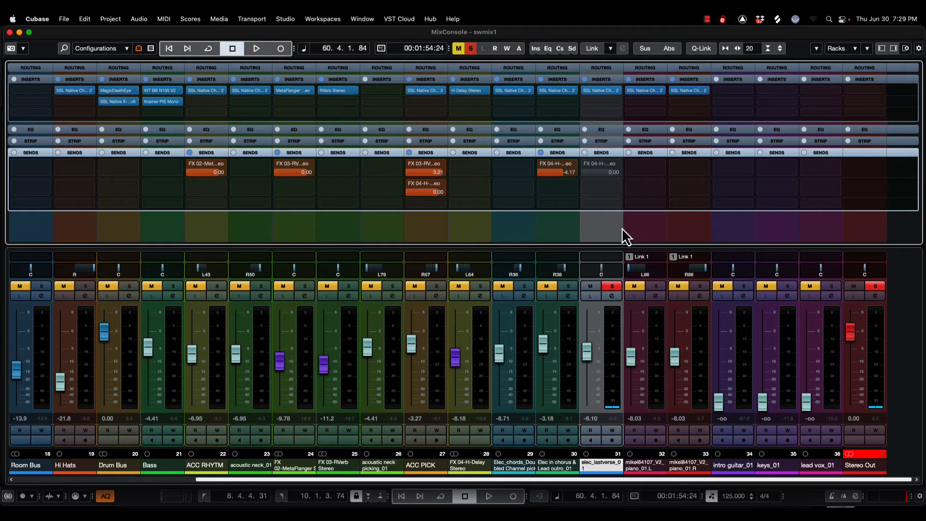
drag(603, 266, 611, 266)
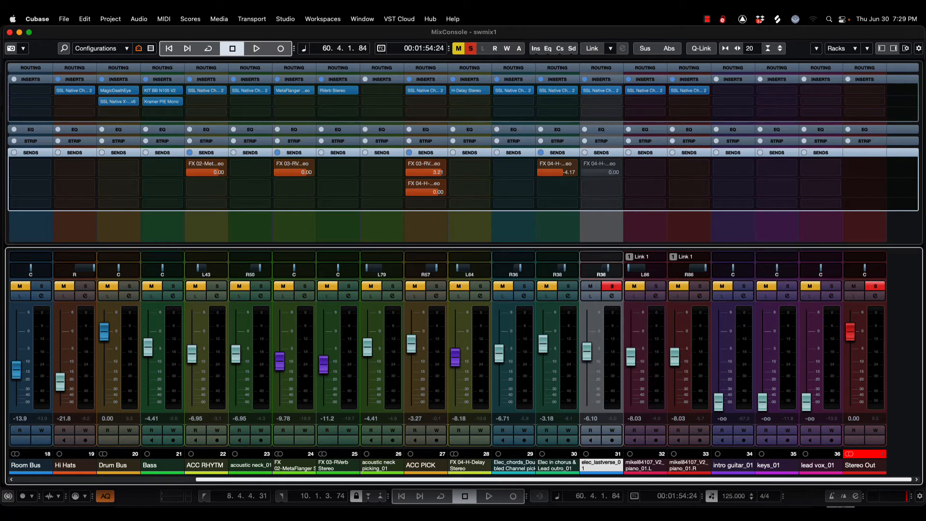
click(585, 164)
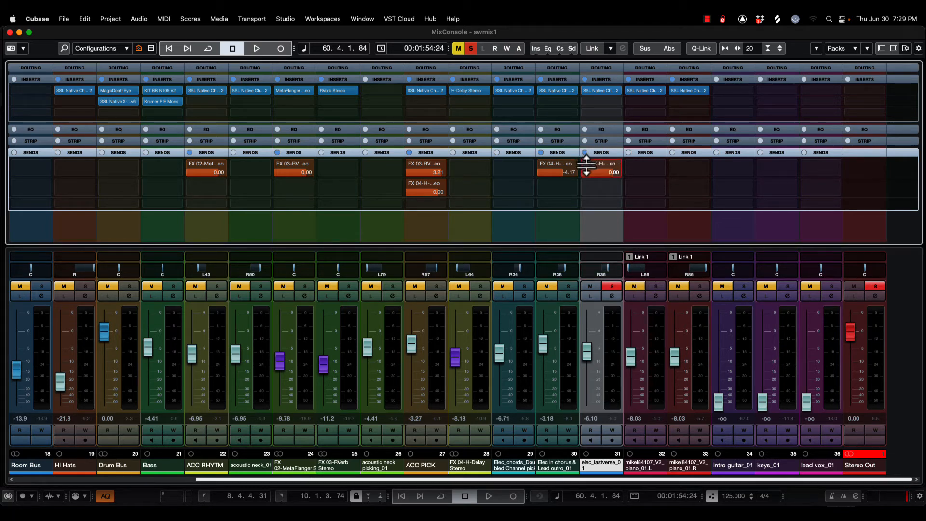
- Lower the delay send on elec_lastverse_01 to -1.84 during soloed playback, stop playback and clear the solo
key(space)
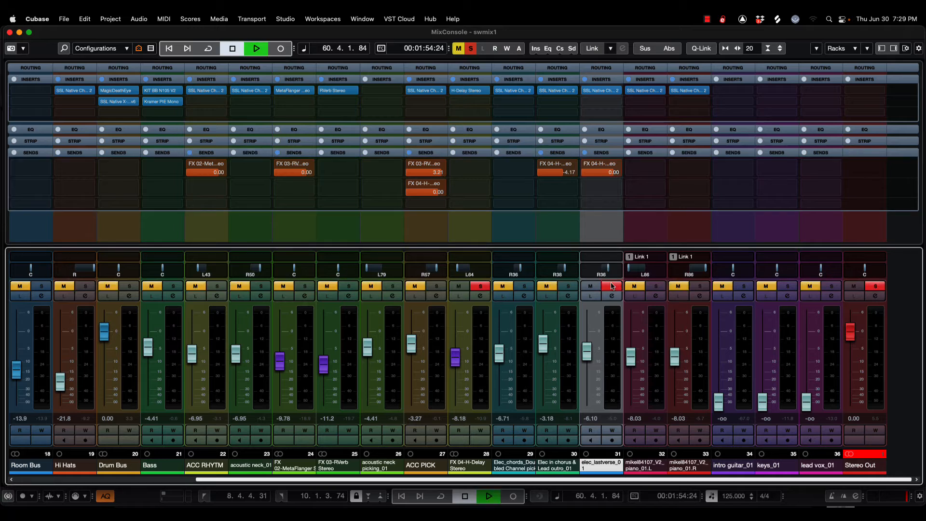
drag(611, 172, 602, 172)
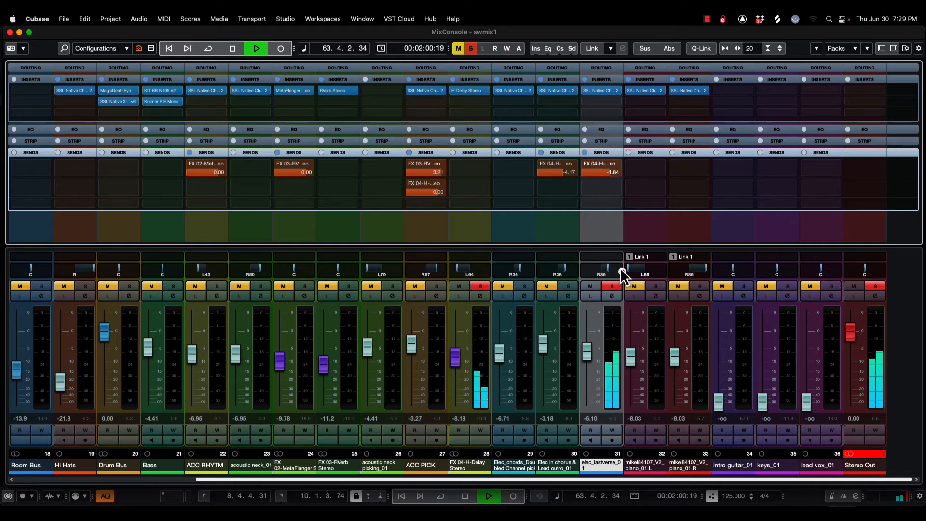
key(space)
click(613, 286)
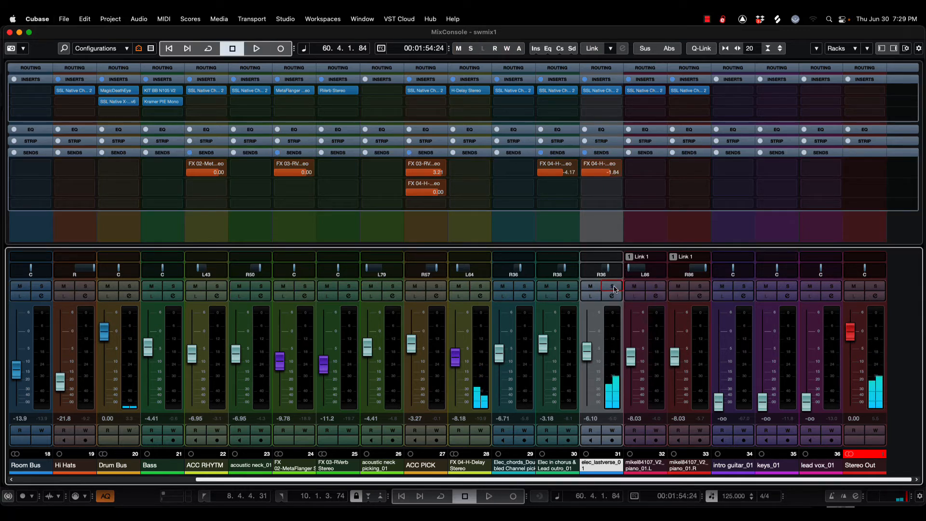
- Raise elec_lastverse_01 to -3.68 dB while playing the full mix from bar 60, and stop playback
key(space)
mouse_move(586, 356)
mouse_down()
mouse_move(586, 342)
mouse_move(585, 351)
mouse_up()
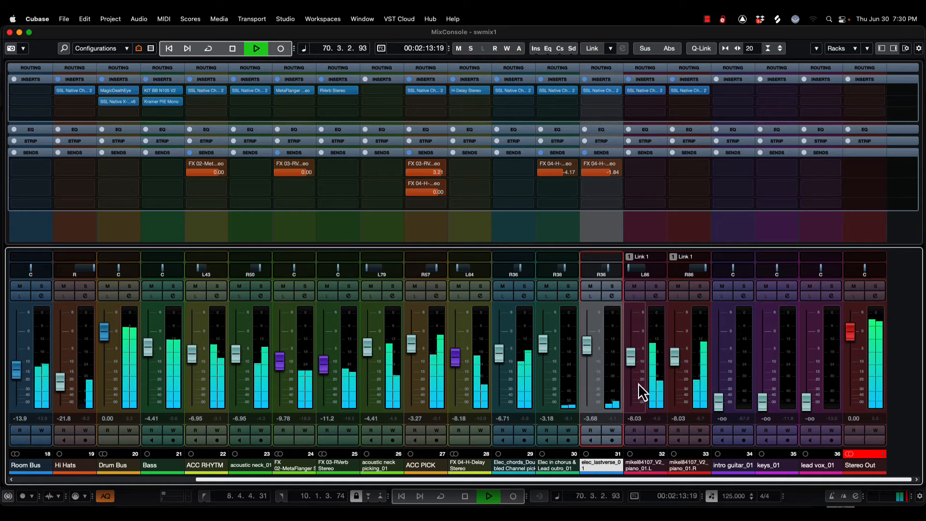
key(space)
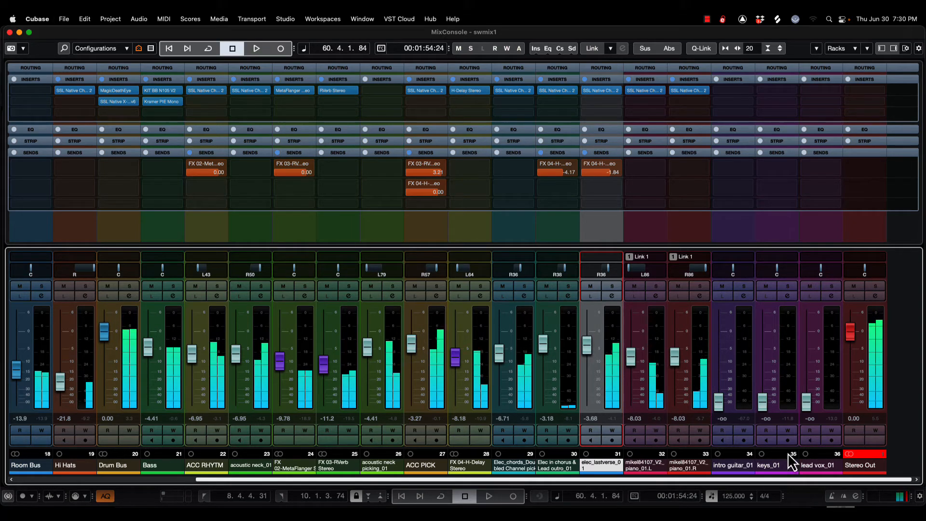
- Solo the intro guitar_01 track and raise its level to -6.27 dB during playback from the song's start
click(732, 464)
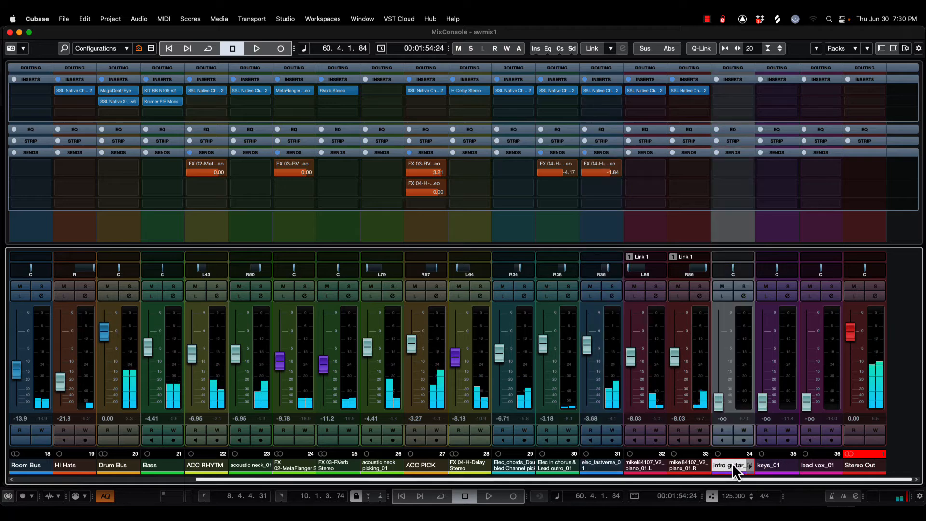
click(743, 285)
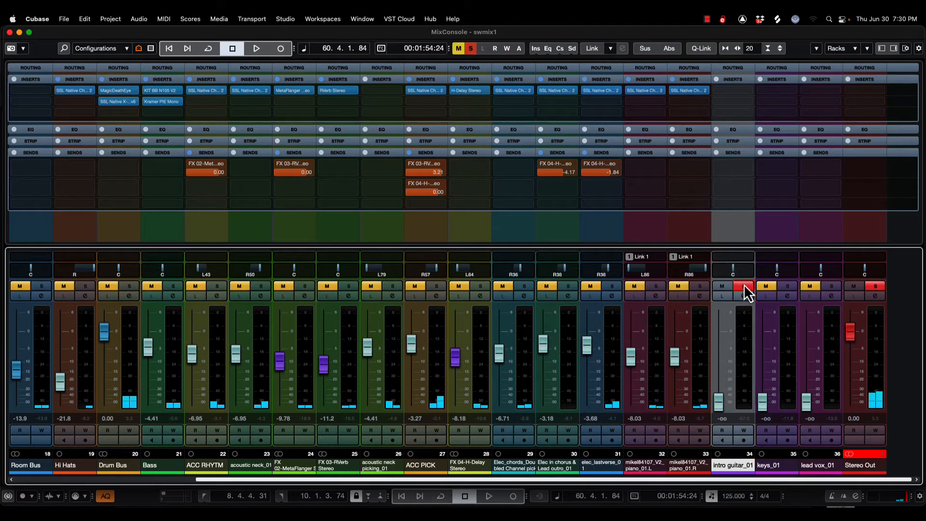
key(F3)
key(F3)
key(space)
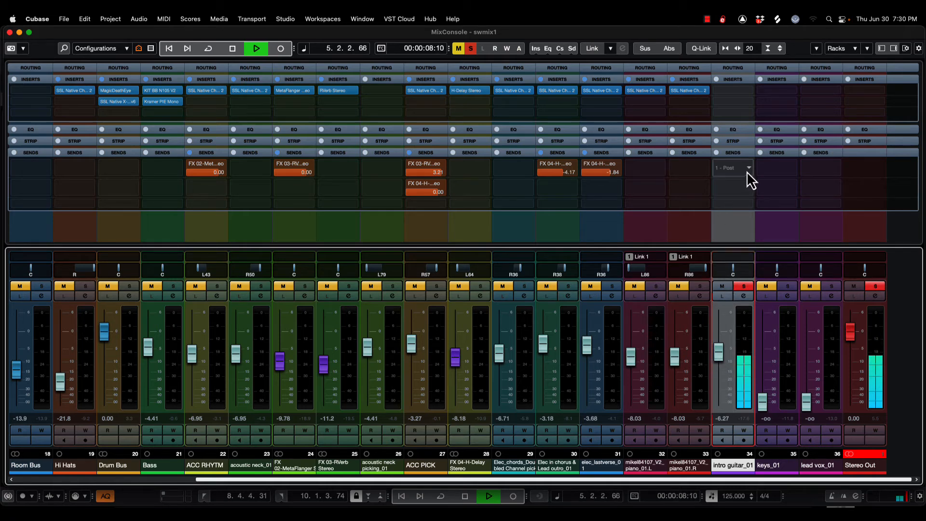
- Stop playback and assign a send to FX 04-H-Delay Stereo on intro guitar_01, keeping the track soloed
key(space)
click(747, 169)
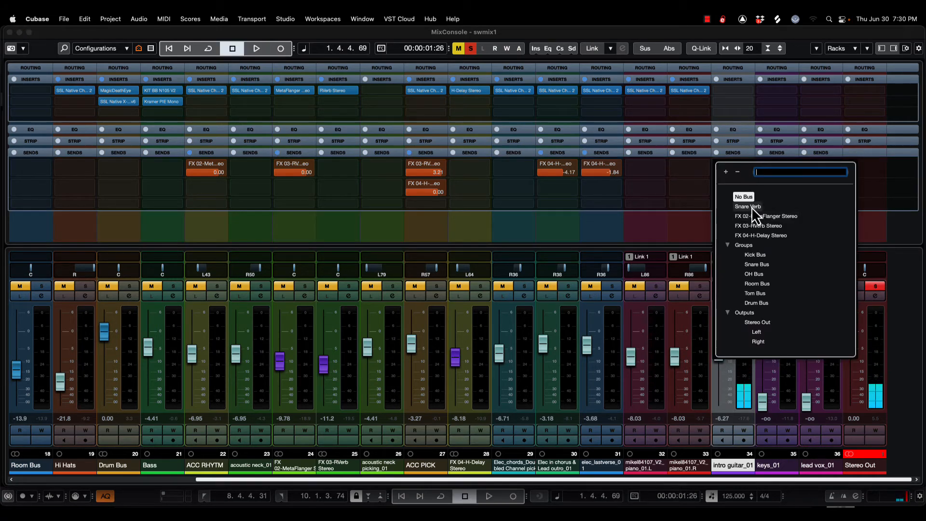
click(771, 235)
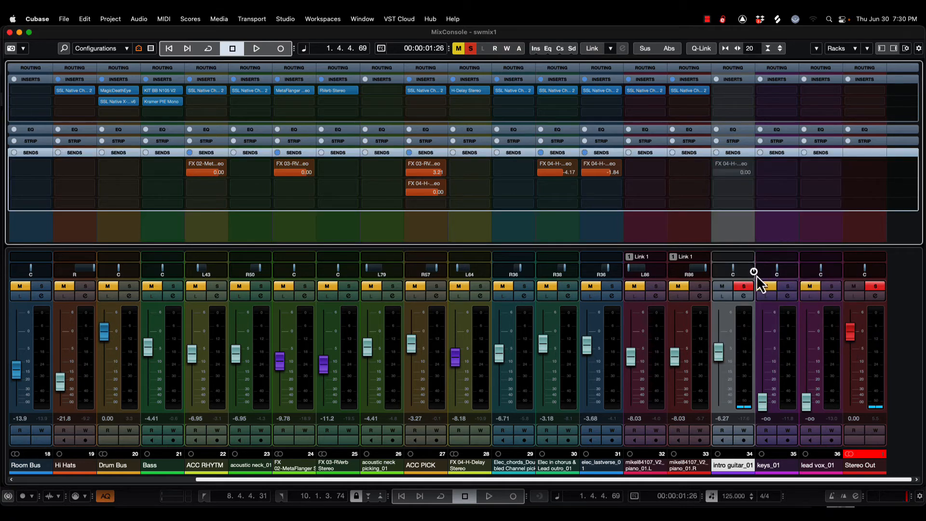
double_click(745, 285)
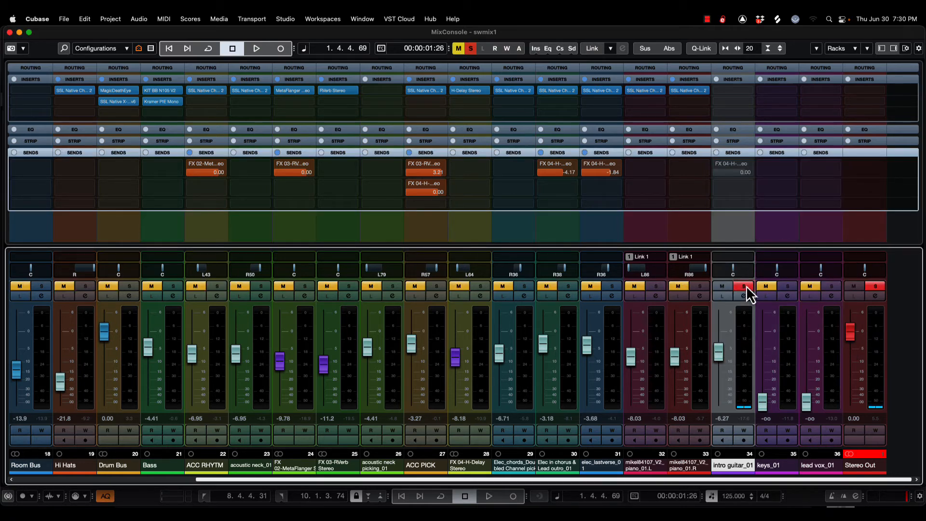
- Activate the H-Delay send on intro guitar_01 and pan the track to R19 while auditioning it soloed and in the full mix
click(717, 164)
key(space)
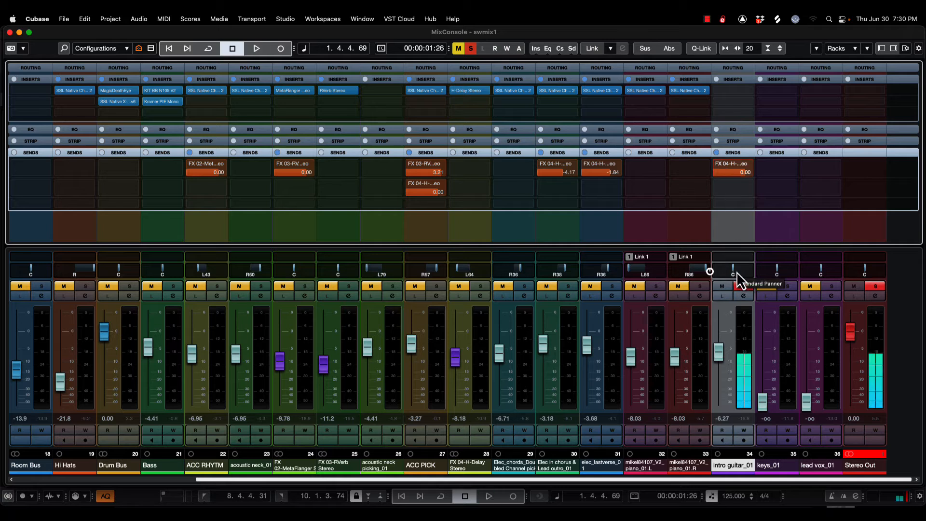
click(744, 287)
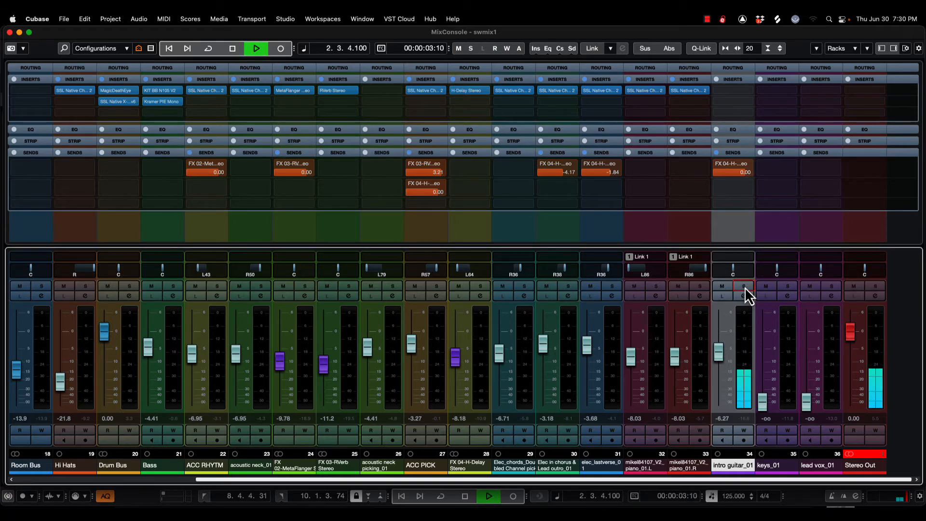
click(744, 286)
mouse_move(733, 269)
mouse_down()
mouse_move(745, 268)
mouse_move(736, 268)
mouse_up()
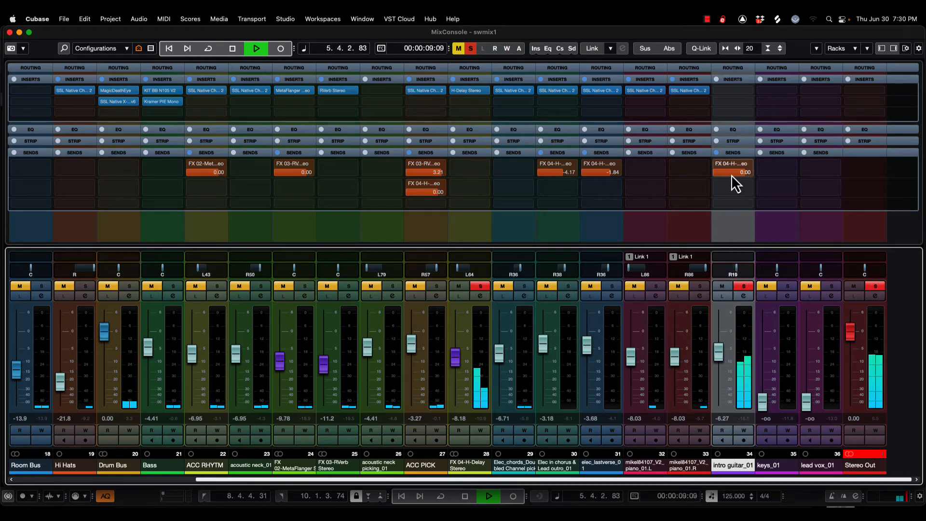
key(space)
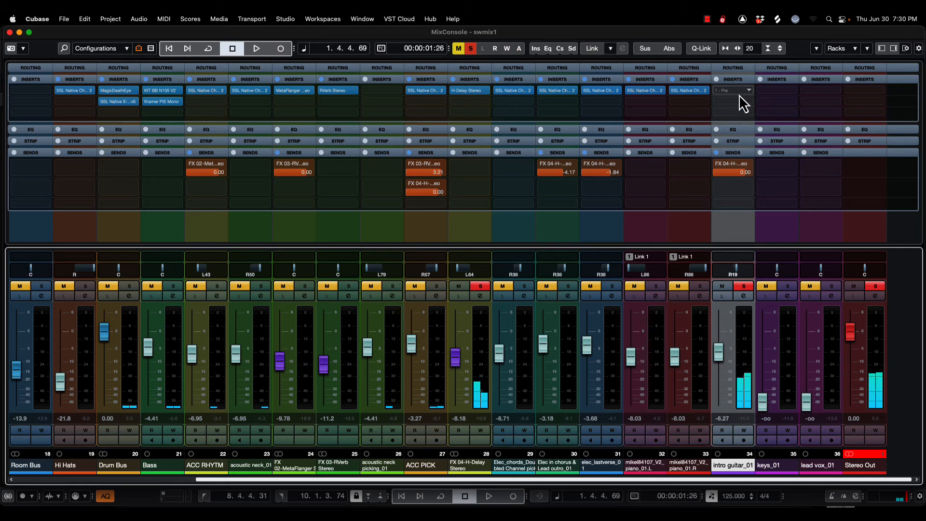
- Insert SSL Native Channel Strip 2 in the first insert slot of intro guitar_01
click(738, 91)
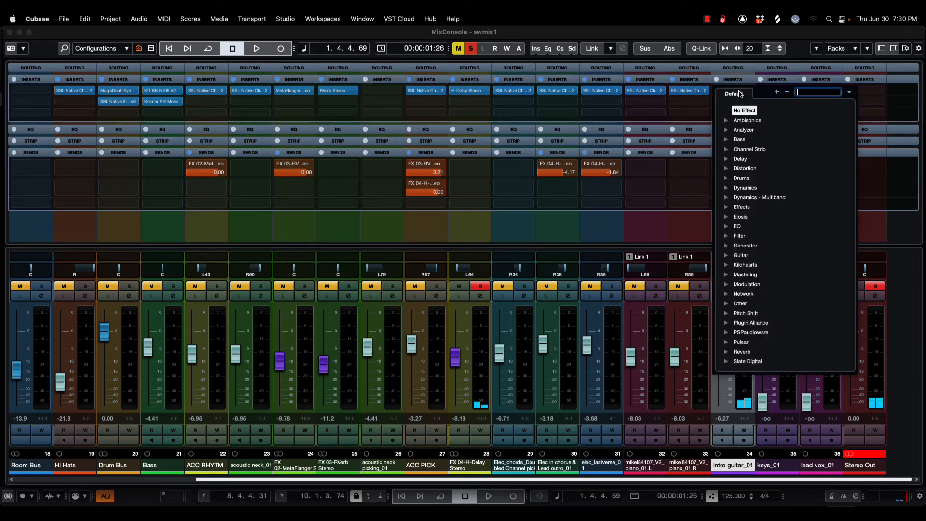
text(ssl)
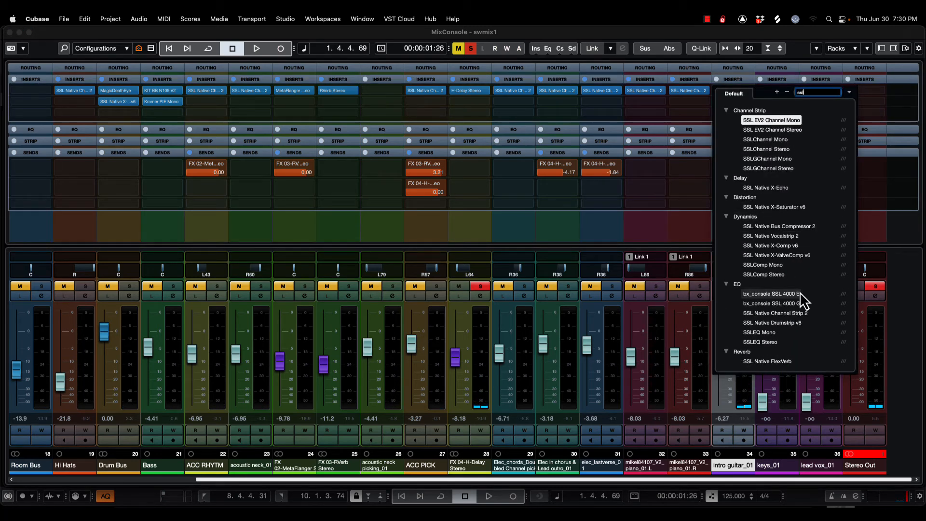
click(791, 312)
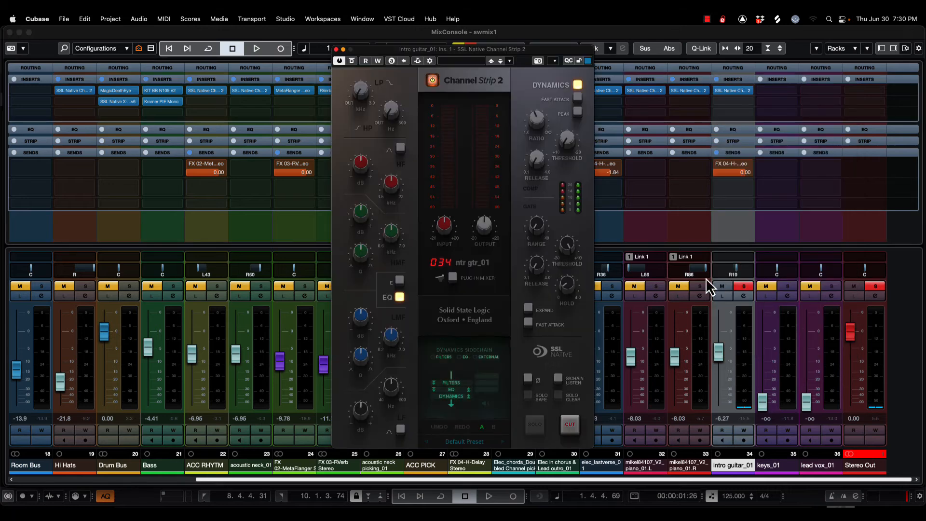
- During soloed playback of intro guitar_01, set the channel strip's high-pass filter to 168.9 Hz and its HMF gain to 6.3 dB
key(space)
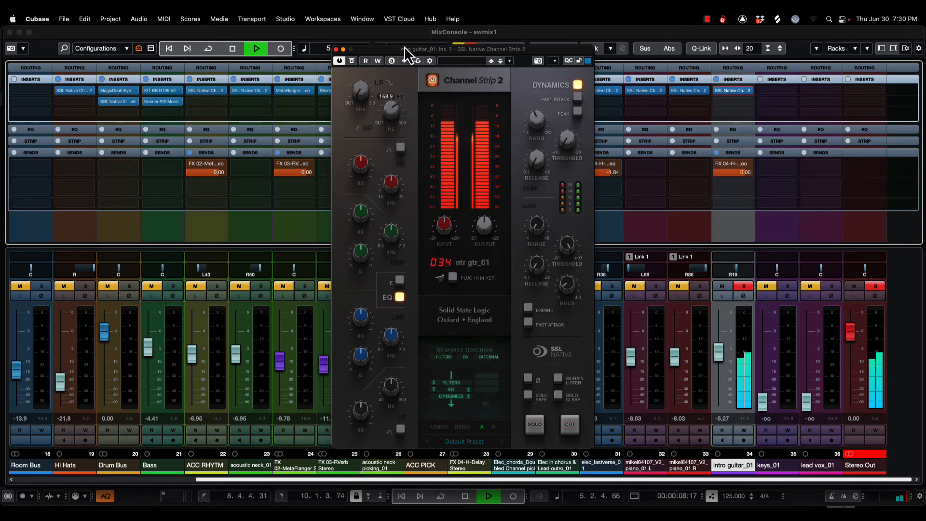
drag(366, 197, 366, 192)
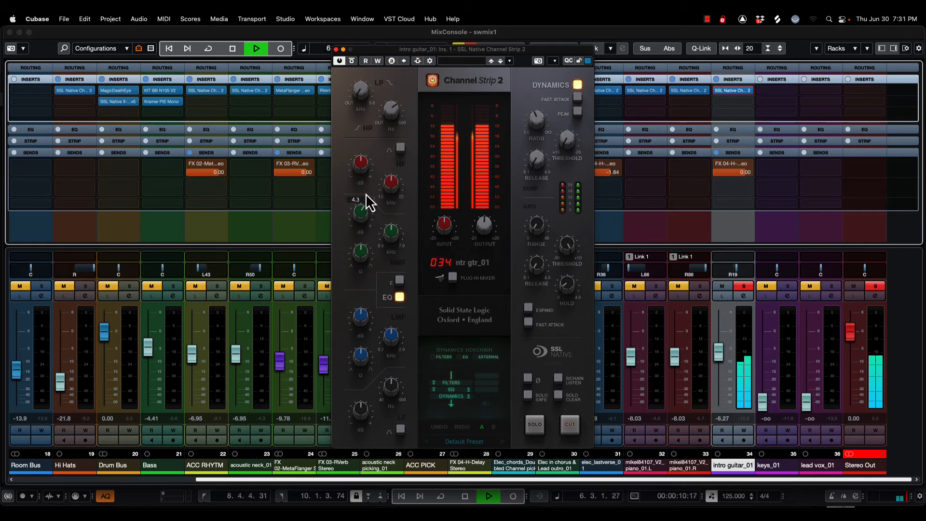
drag(395, 235, 360, 213)
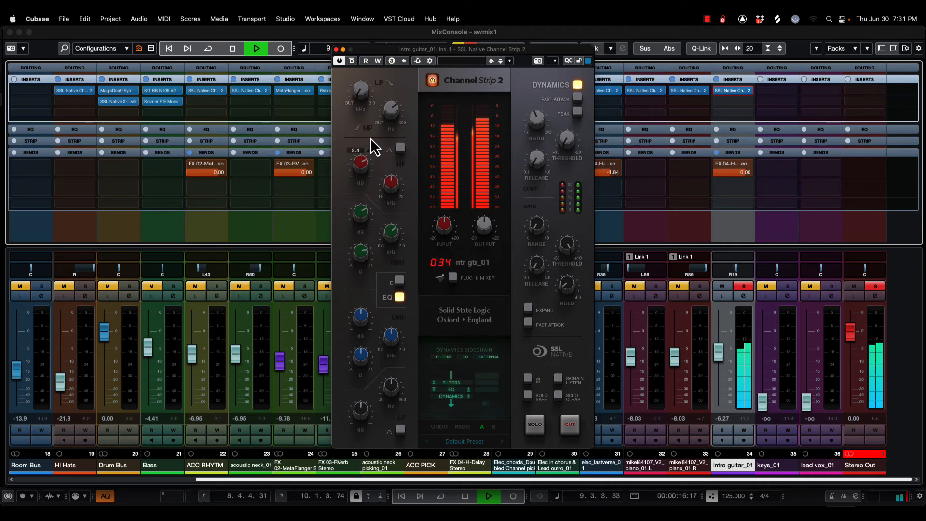
key(space)
key(space)
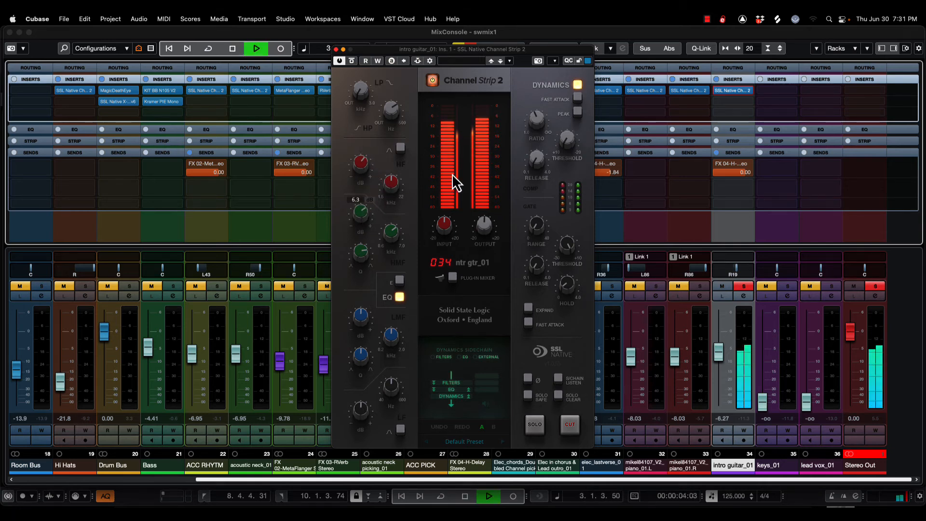
- Adjust the channel strip's compressor on intro guitar_01 for light gain reduction, close the plug-in and stop playback
drag(539, 118, 572, 103)
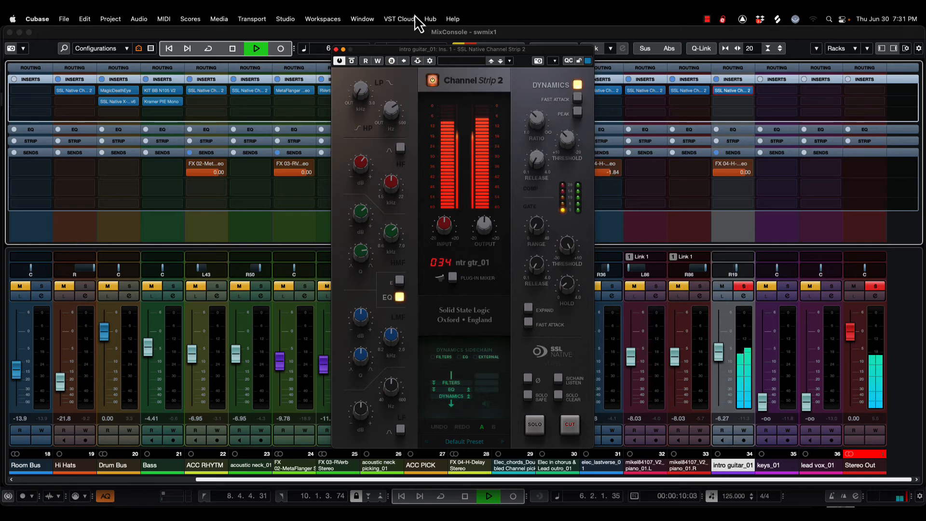
click(336, 50)
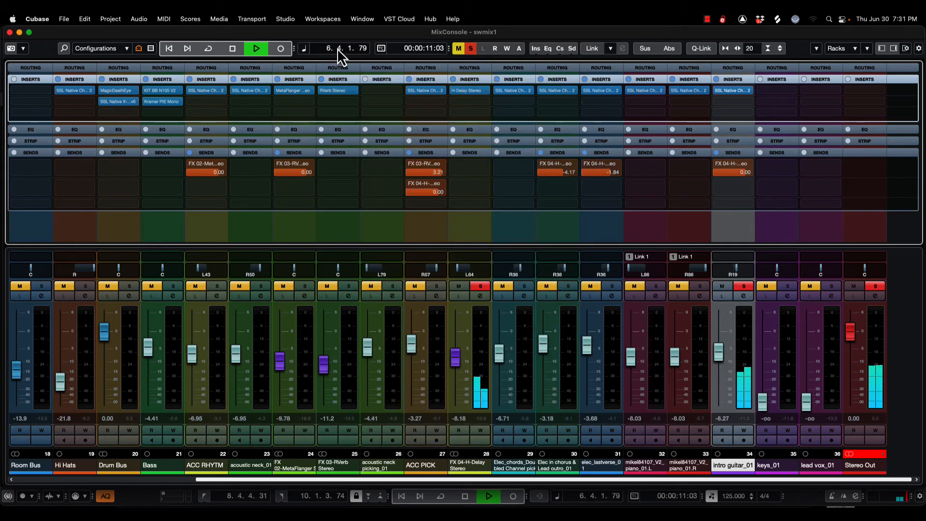
key(space)
- Clear the solo on intro guitar_01, raise its level to -0.67 dB while playing the full mix, and stop playback
click(744, 286)
key(space)
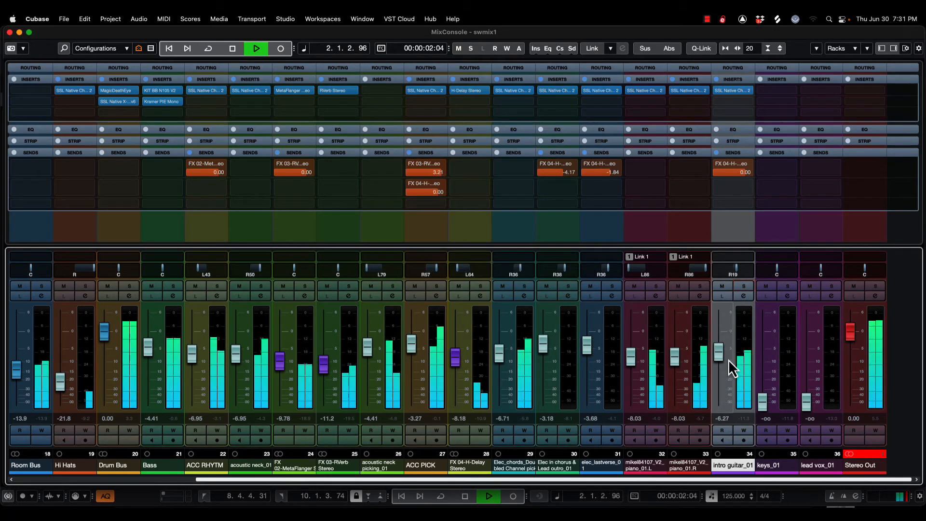
drag(723, 353, 721, 339)
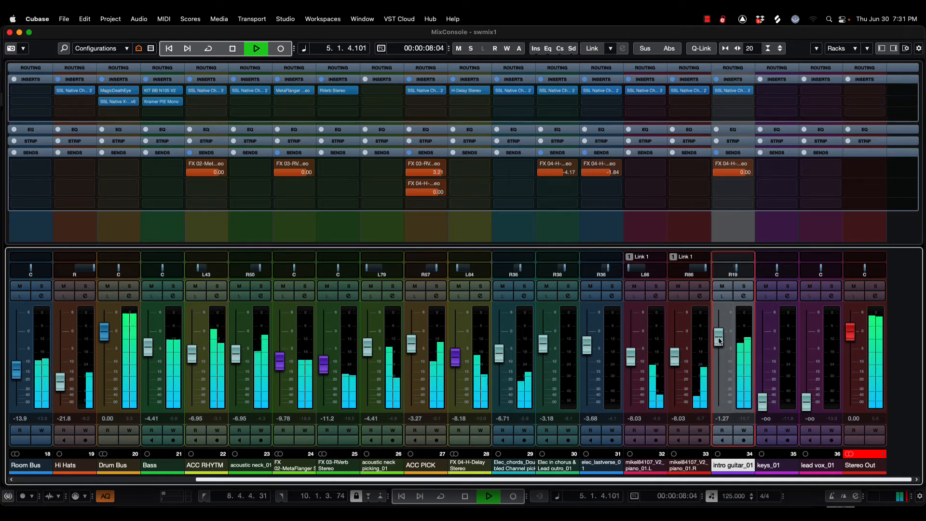
drag(719, 339, 720, 339)
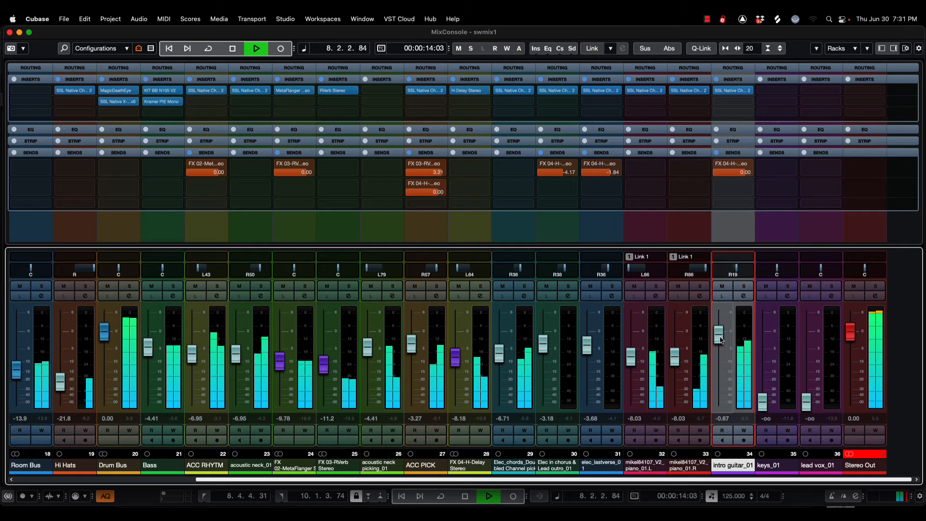
key(space)
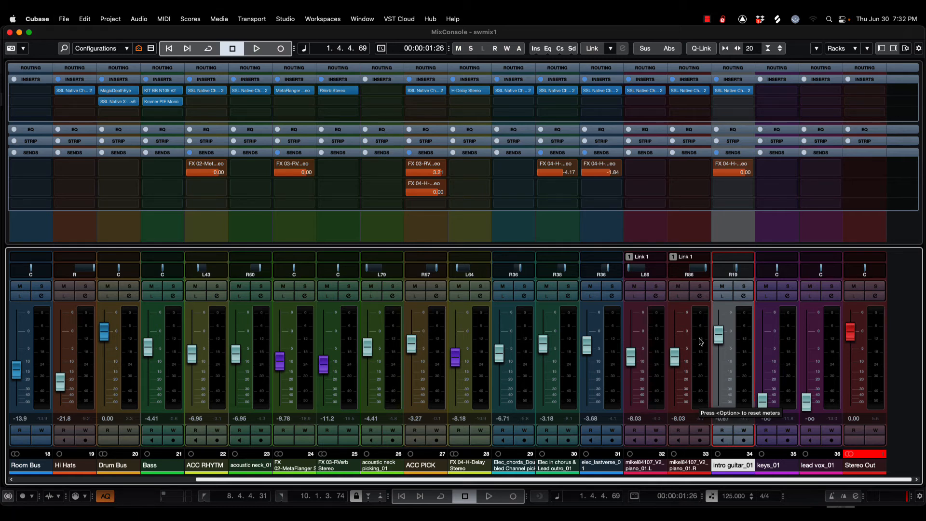
- Solo keys_01, check where its part plays in the project, and set its level to -7.13 dB during playback from the start
click(777, 465)
click(788, 286)
key(space)
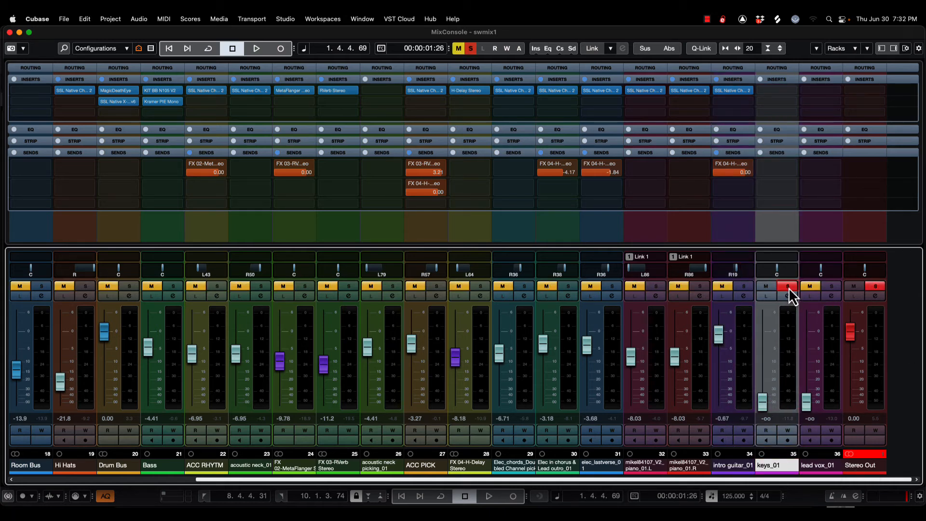
key(F3)
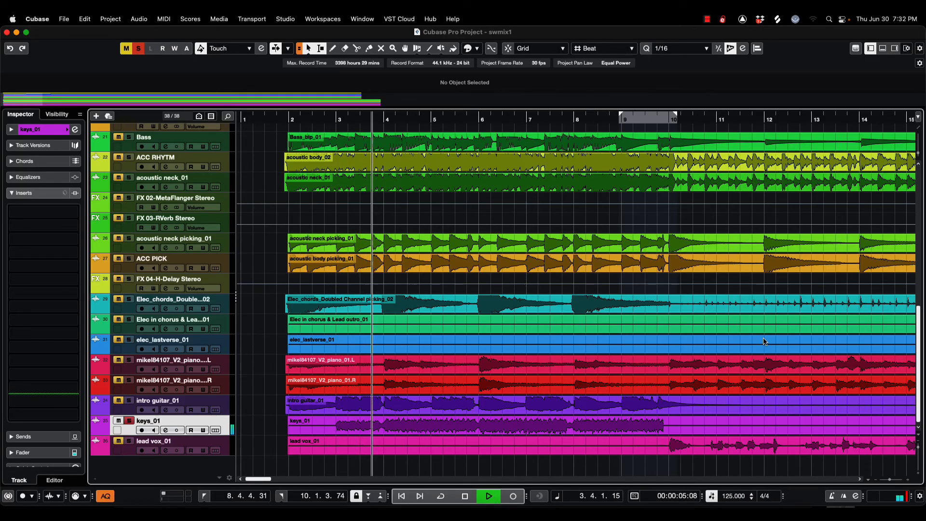
key(F3)
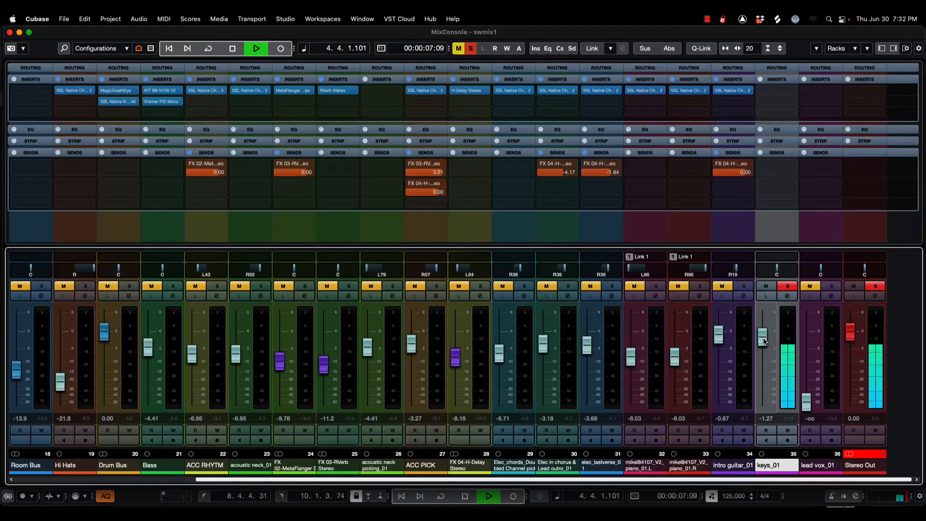
drag(766, 337, 768, 356)
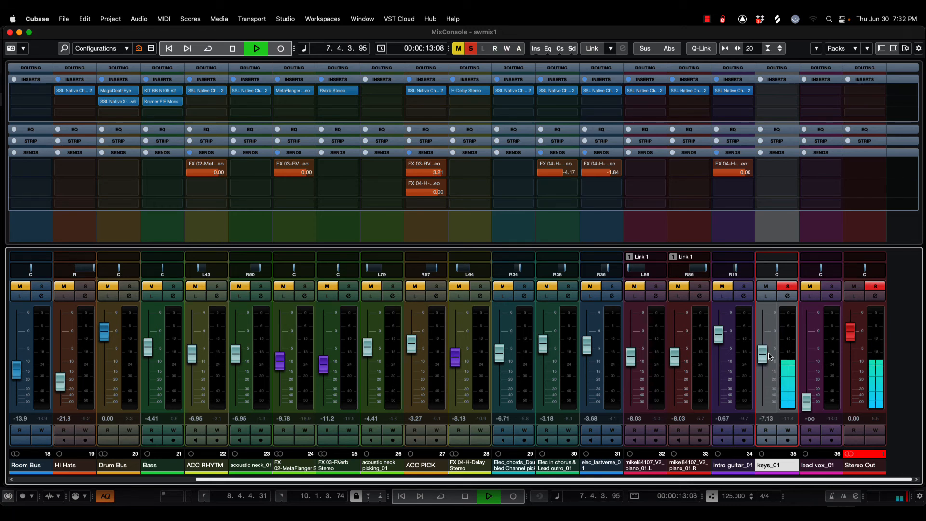
key(space)
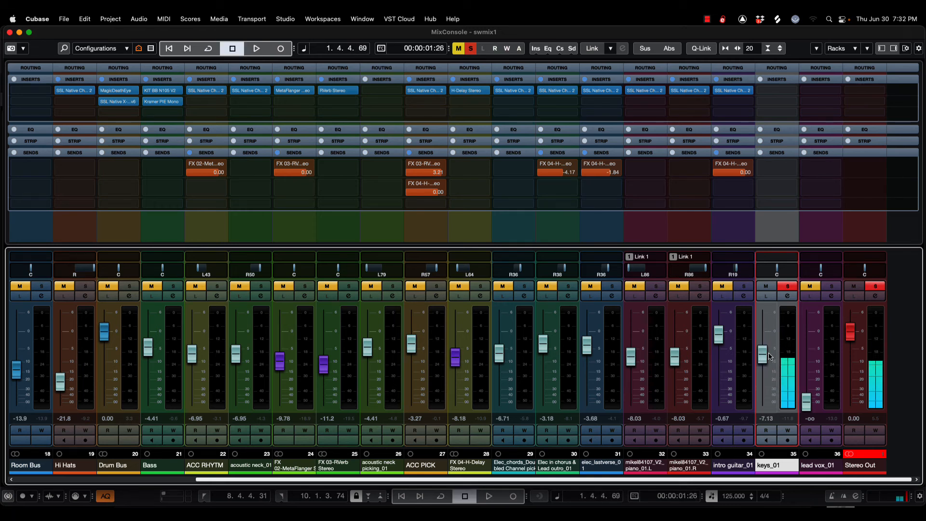
- Insert SSL Native Channel Strip 2 in the first insert slot of keys_01
click(785, 94)
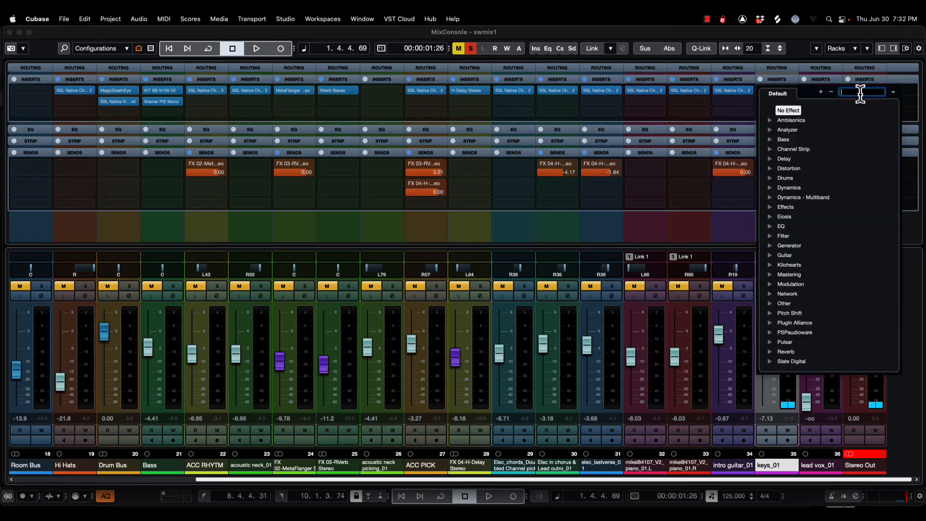
text(ssl)
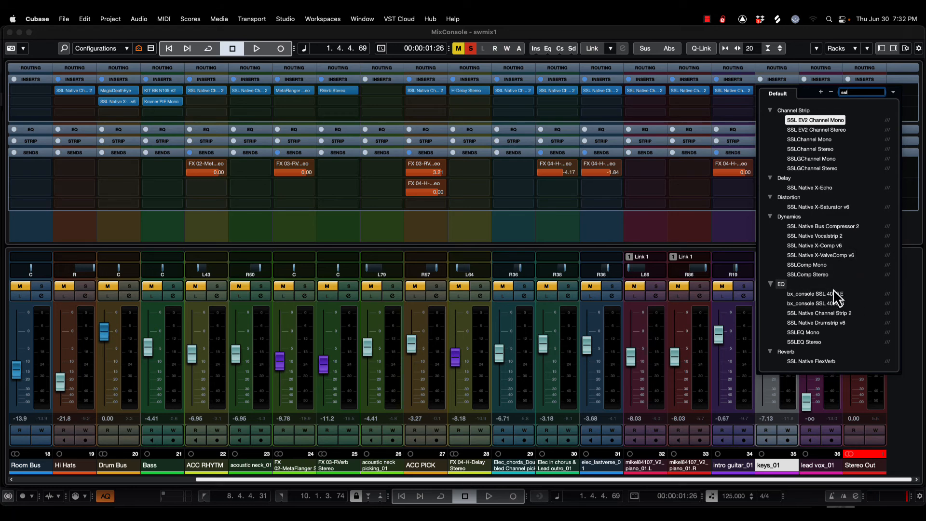
scroll(832, 288, down, 1)
click(837, 312)
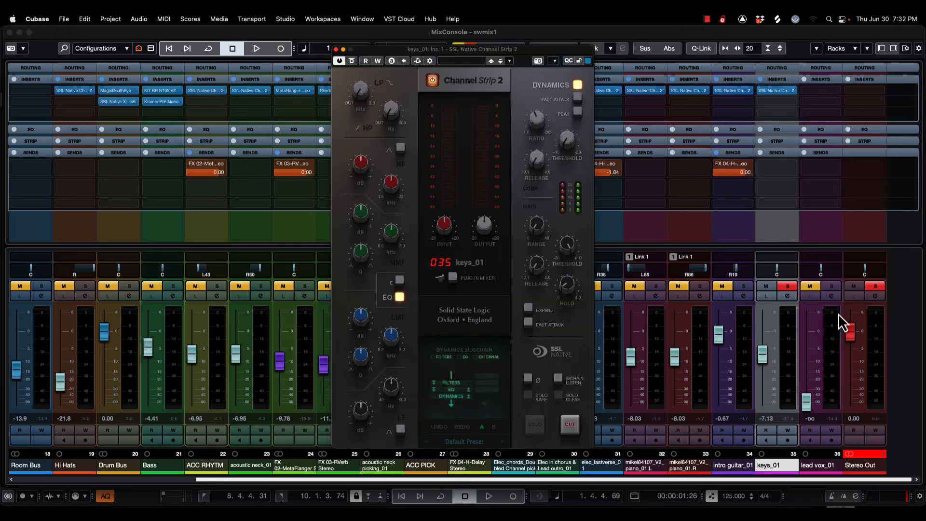
- Lower the channel strip's compressor threshold on keys_01 during soloed playback, and stop playback
key(space)
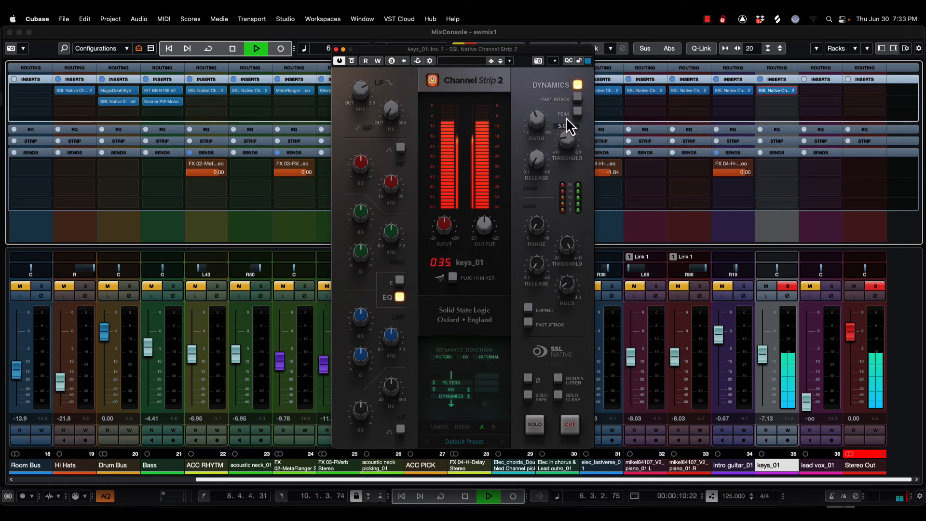
drag(571, 100, 571, 91)
key(space)
- Replay keys_01 soloed, switch the channel strip's HF band to bell, and reduce the HF and LF gains
key(space)
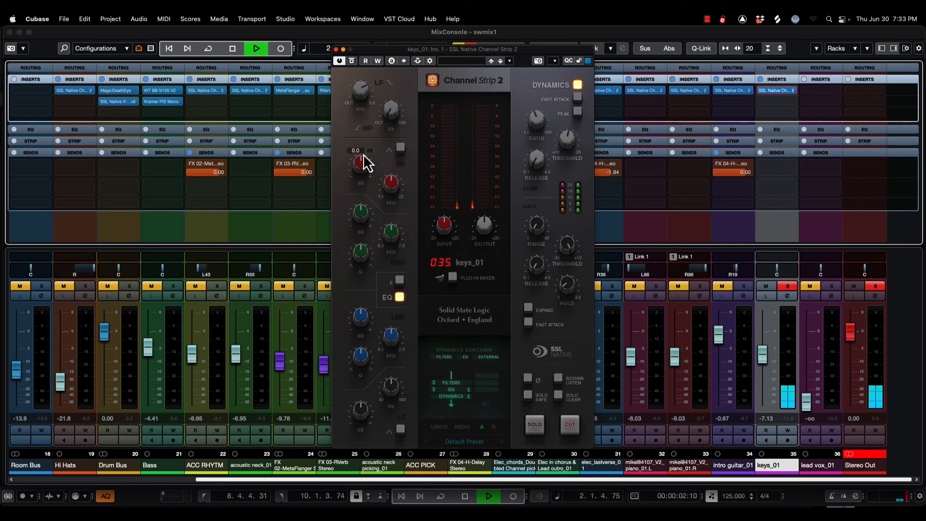
click(400, 148)
drag(362, 165, 363, 177)
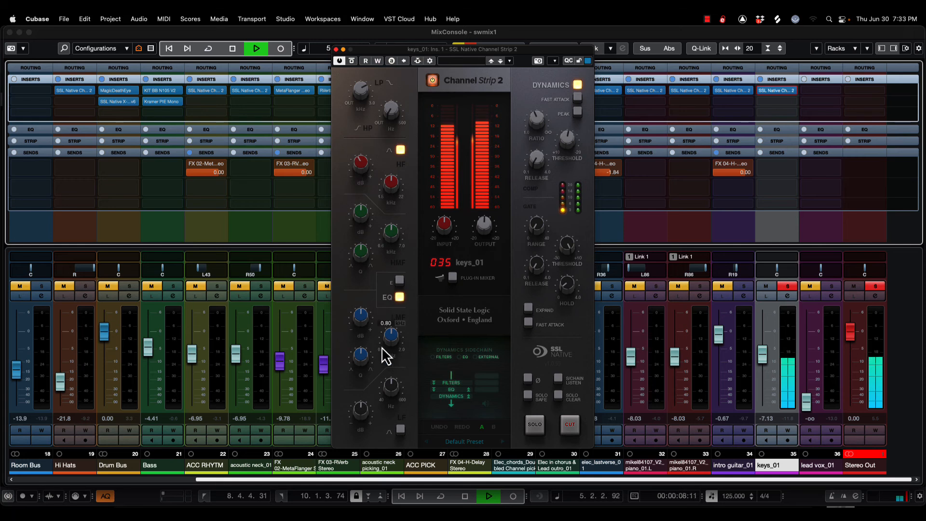
scroll(361, 416, down, 3)
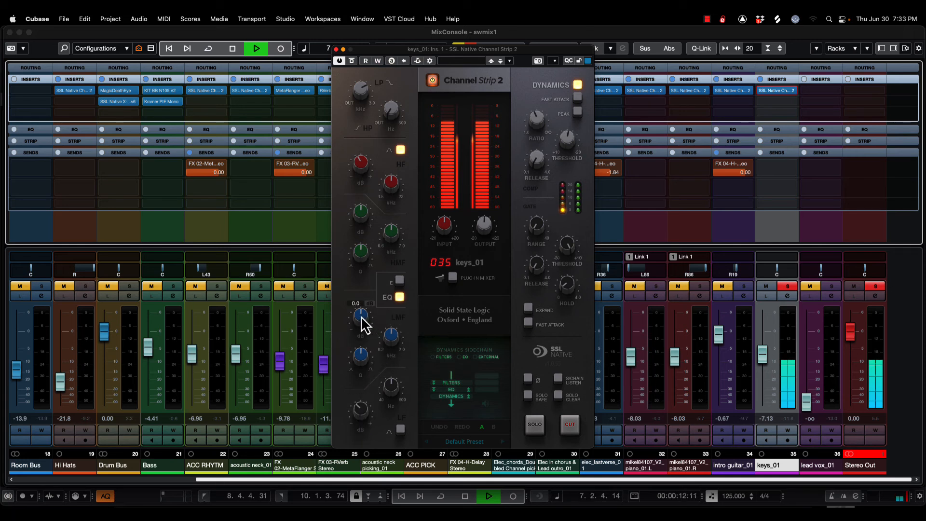
- Set the LMF gain on the keys_01 channel strip to -1.7 dB during playback, stop playback and close the plug-in
drag(362, 316, 357, 327)
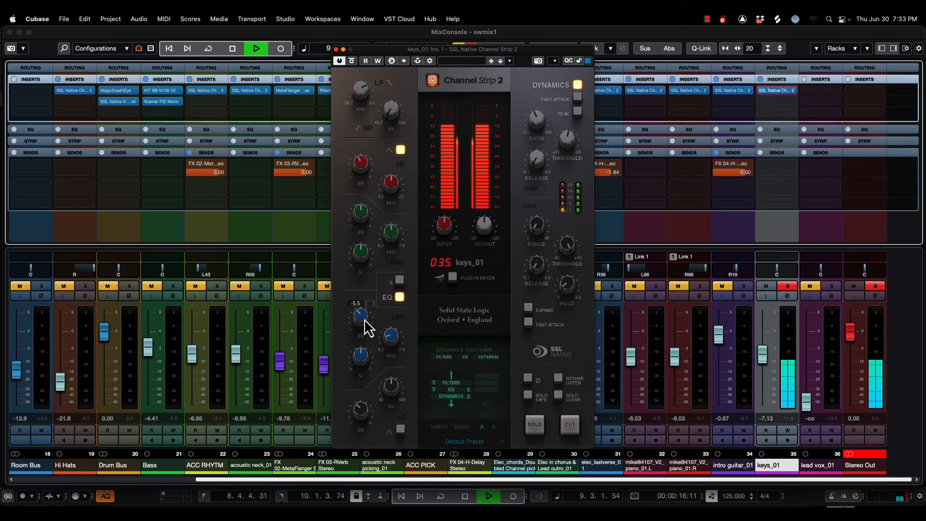
key(space)
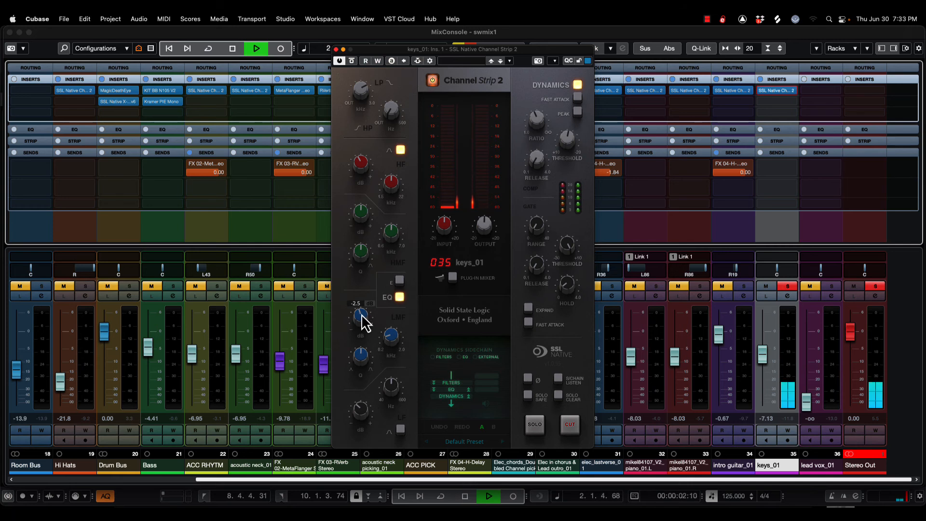
drag(363, 314, 362, 313)
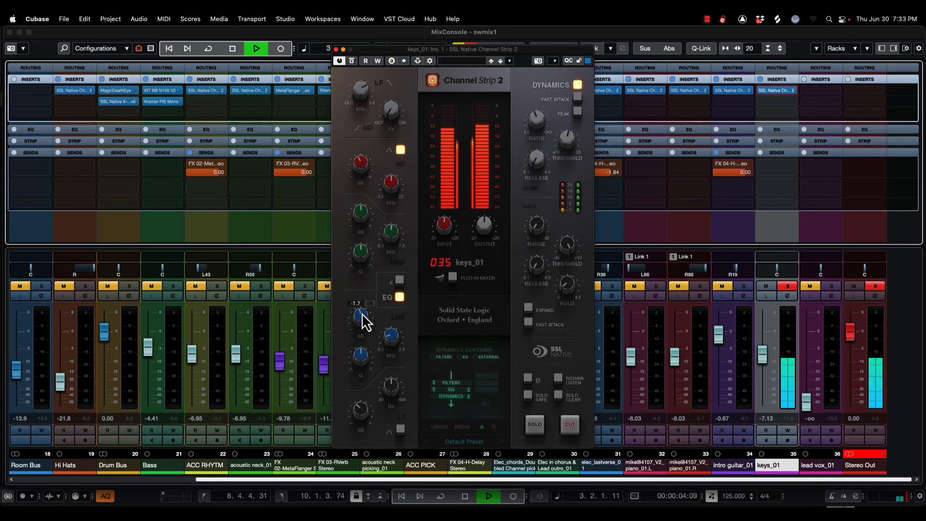
key(space)
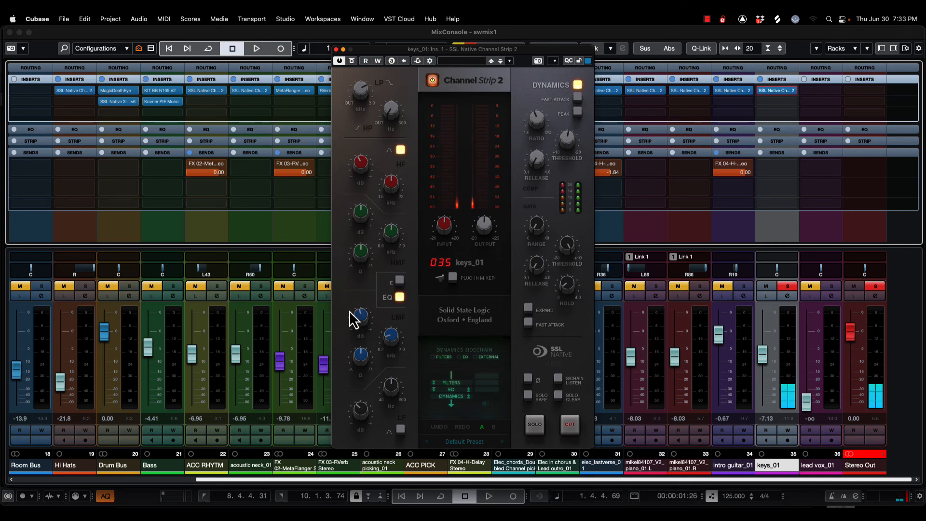
click(336, 50)
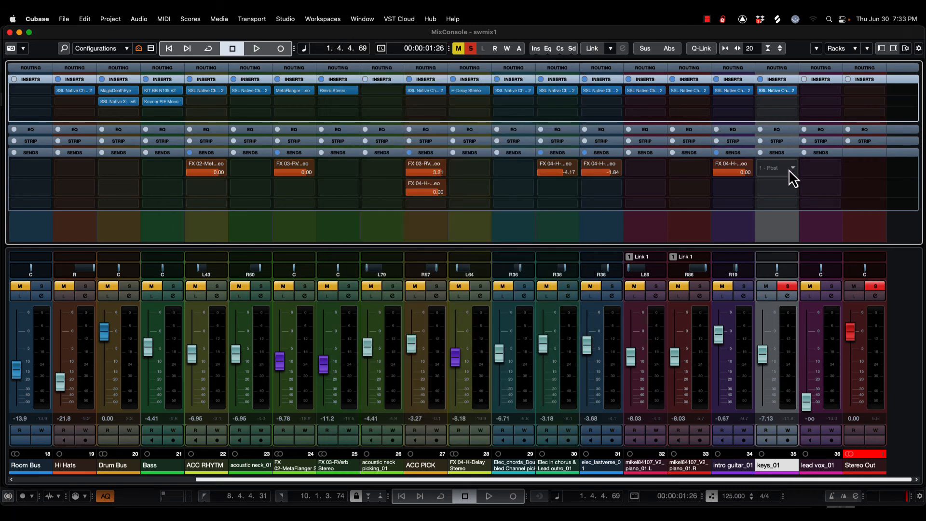
- Add an FX 03-RVerb Stereo send at -2.76 dB on keys_01, audition it soloed, and unsolo the track
click(790, 167)
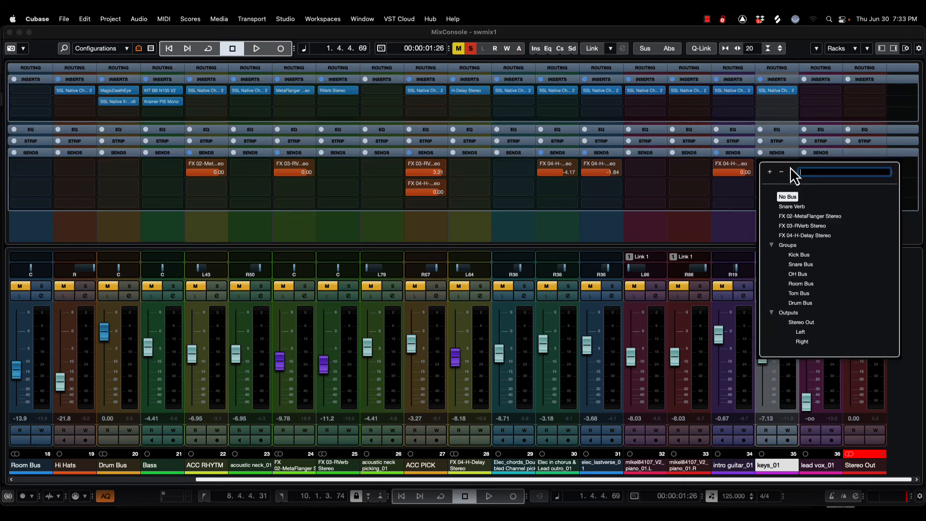
click(834, 227)
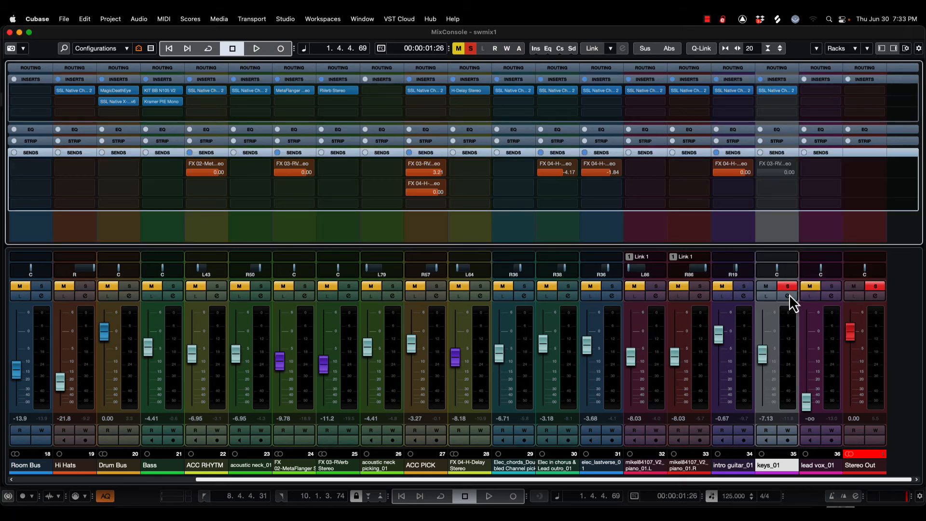
key(space)
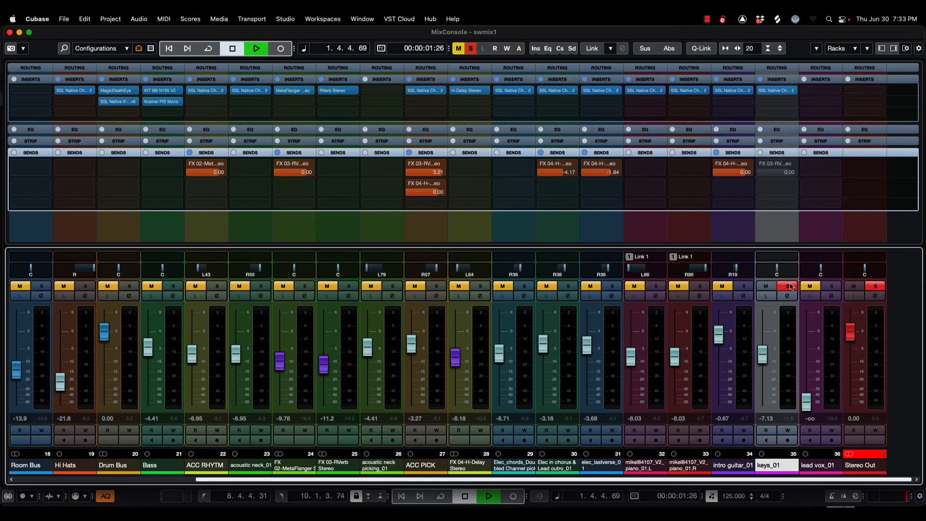
key(space)
click(788, 285)
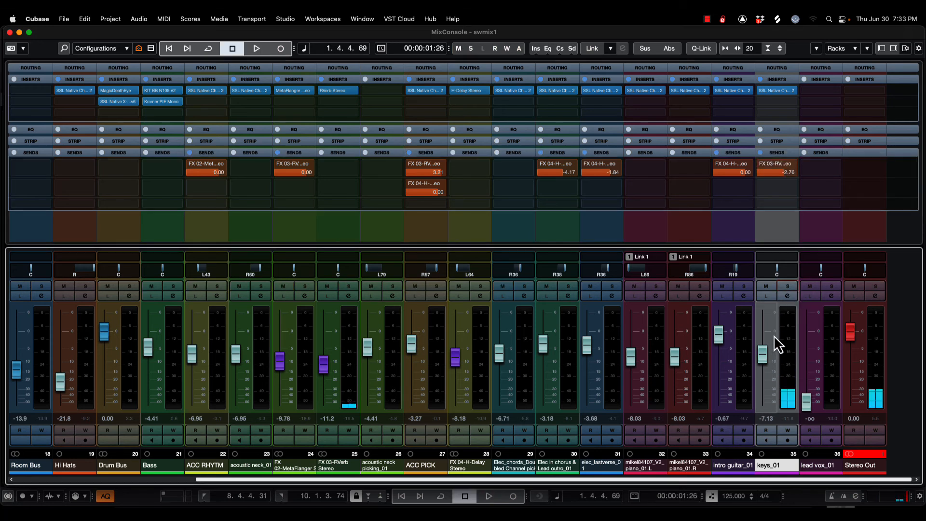
- Set the keys_01 fader to -0.55 dB while playing the full mix, and stop playback
key(space)
mouse_move(762, 355)
mouse_down()
mouse_move(760, 401)
mouse_move(771, 314)
mouse_move(778, 344)
mouse_move(763, 339)
mouse_move(775, 428)
mouse_move(764, 340)
mouse_up()
key(space)
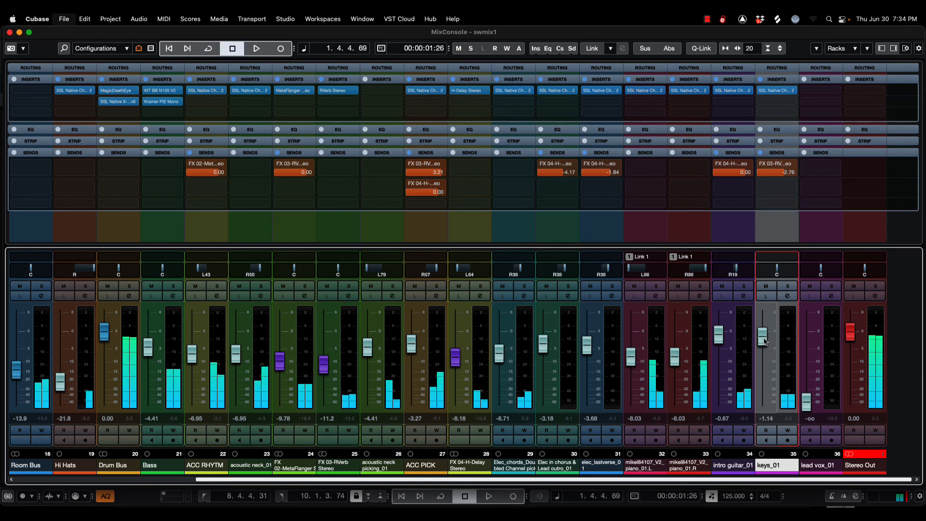
key(space)
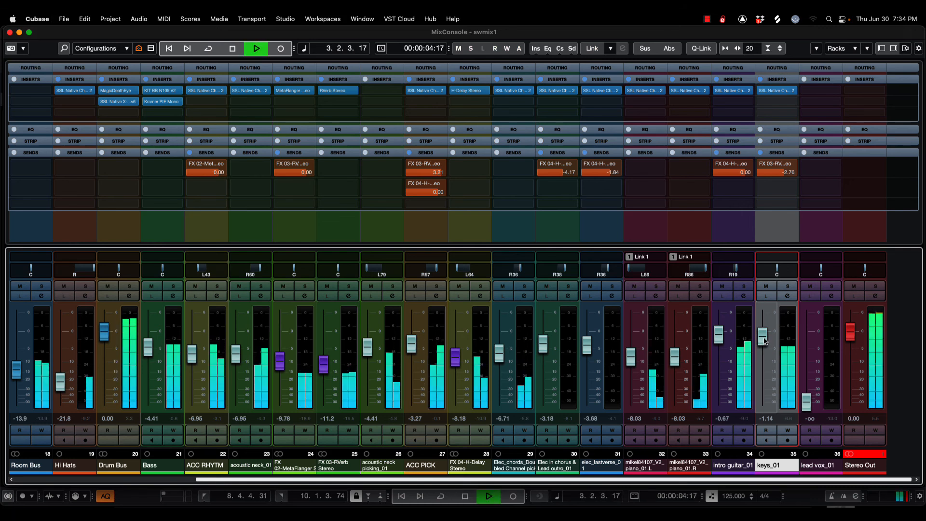
drag(765, 341, 765, 338)
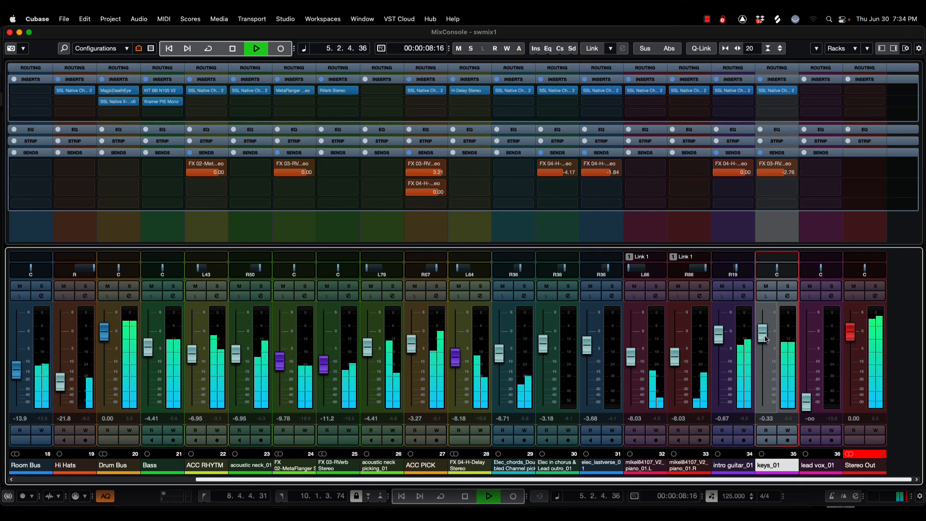
drag(765, 339, 766, 339)
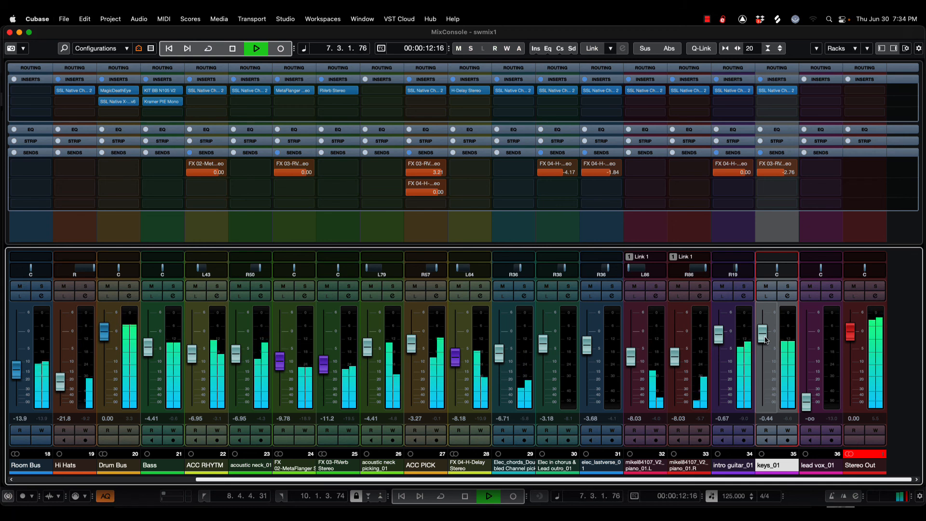
drag(766, 339, 768, 347)
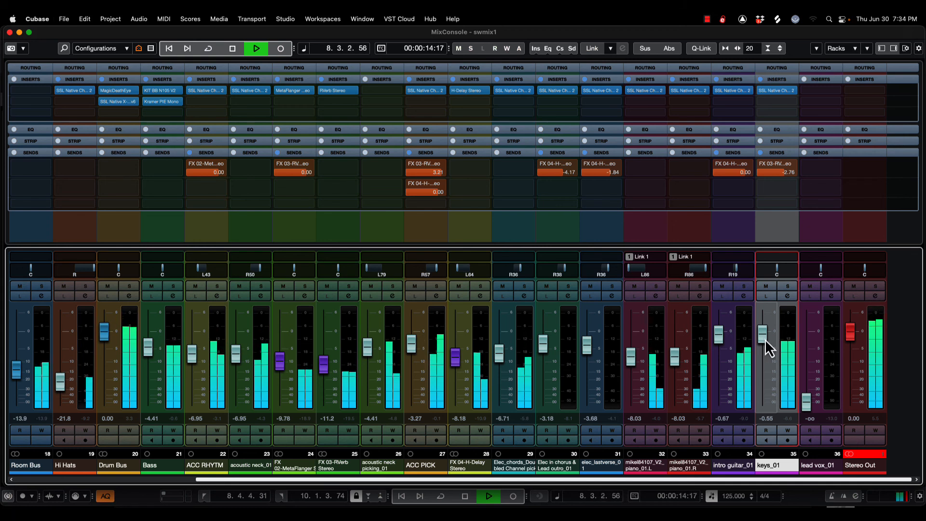
key(space)
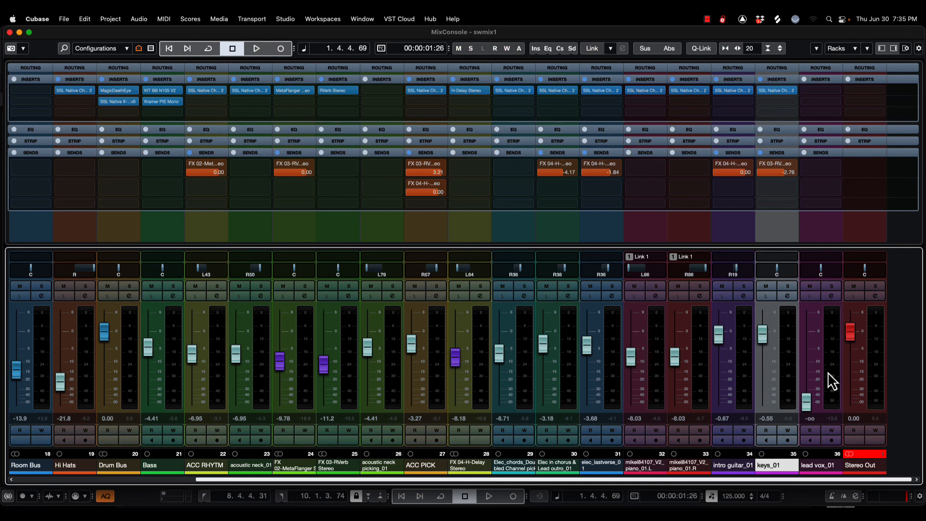
- Raise the lead vox_01 fader to 4.03 dB, solo the track and switch to the project arrangement
click(820, 469)
drag(806, 400, 822, 324)
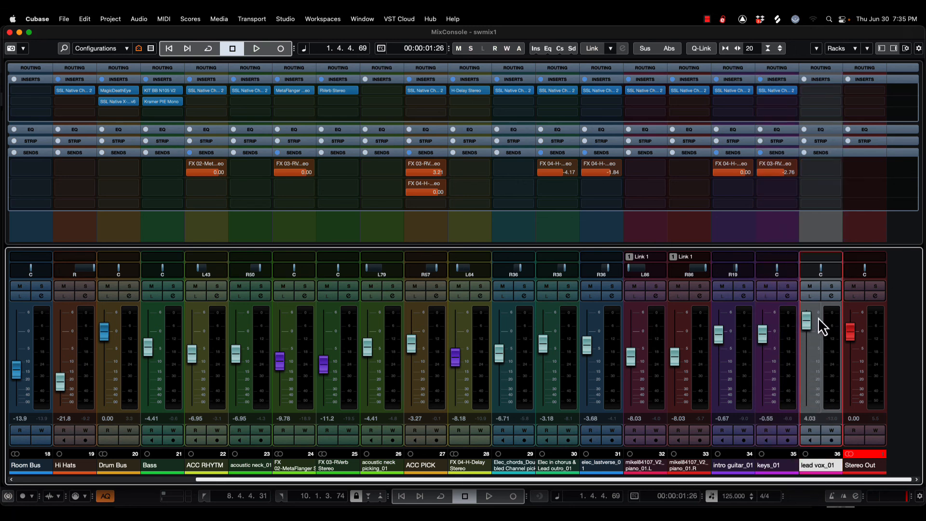
key(F3)
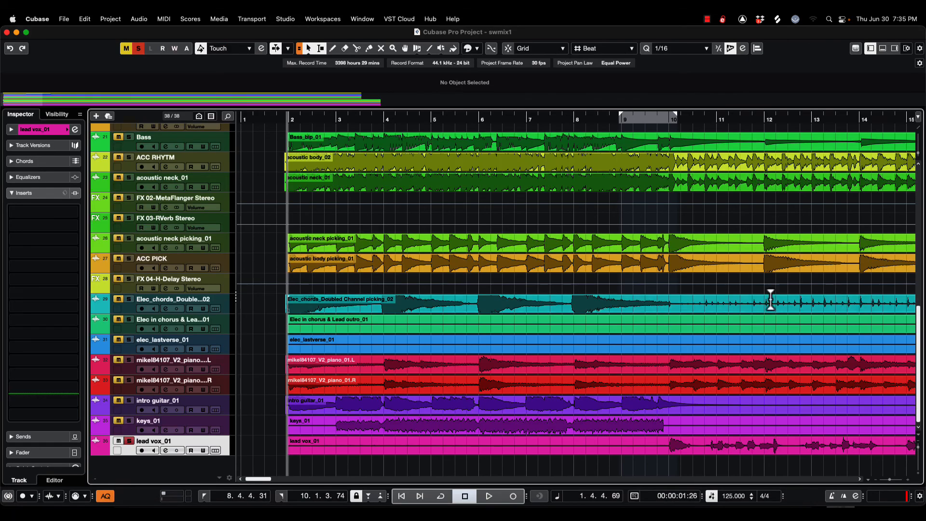